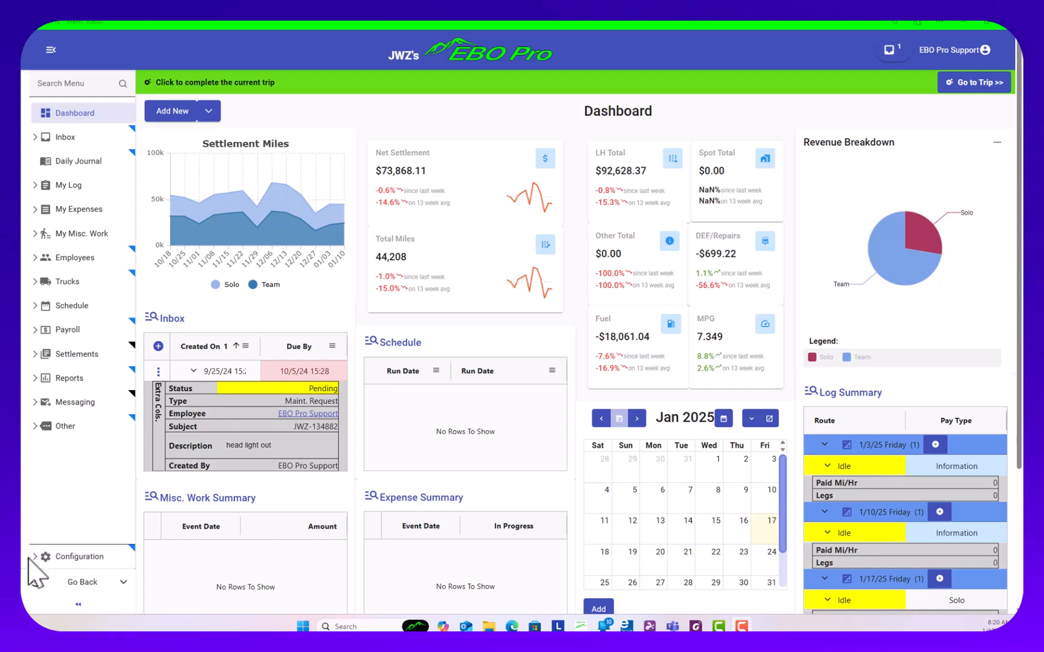
Open the list of maintenance items in the truck settings
click(78, 557)
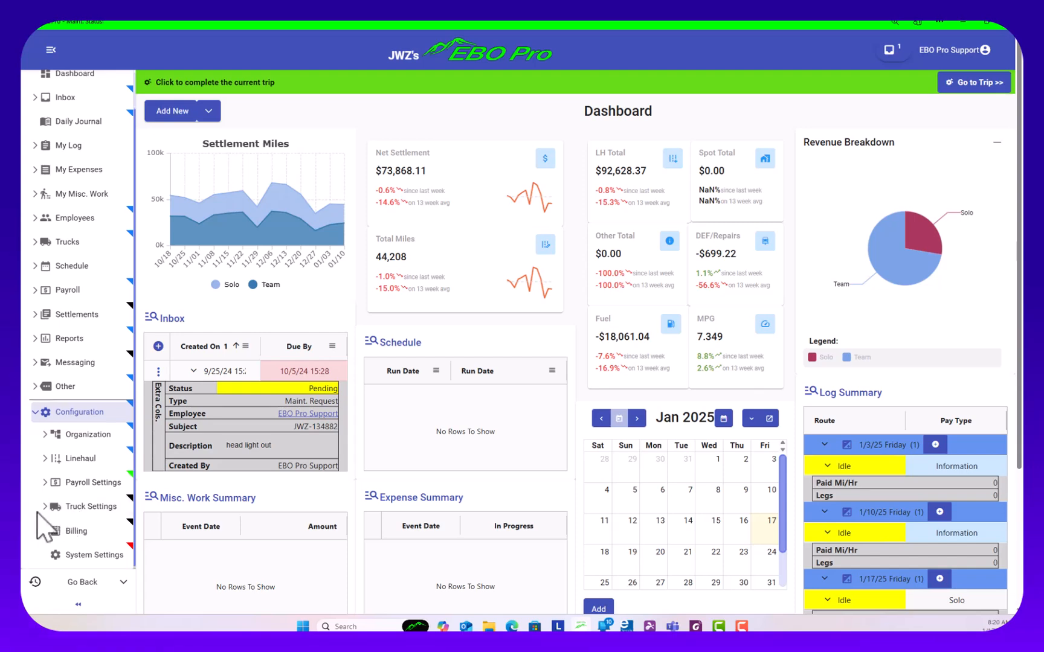
click(45, 507)
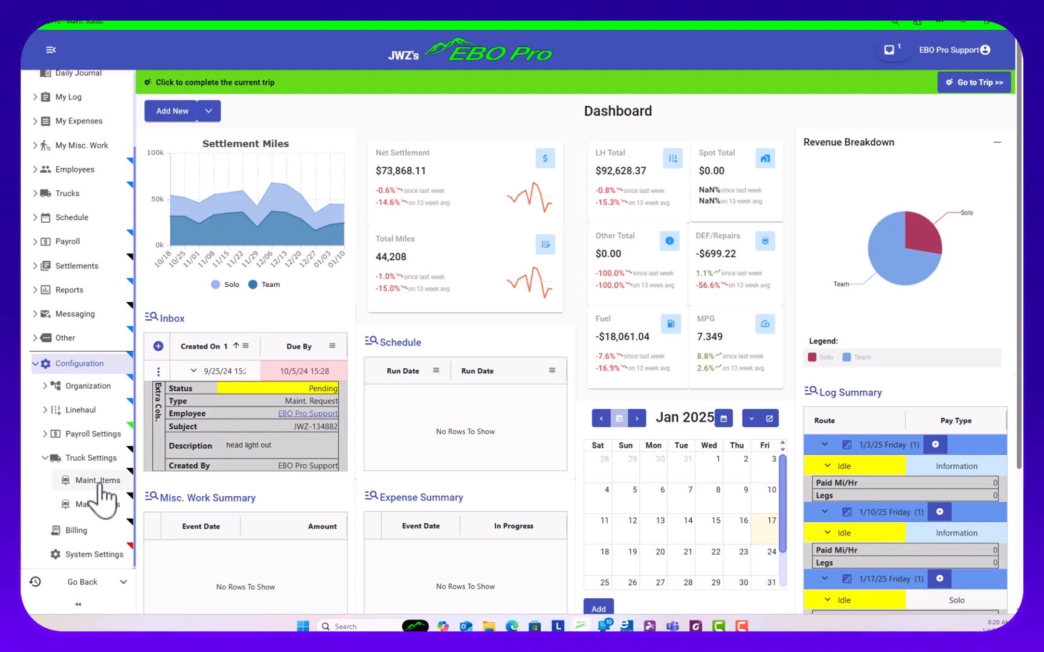
click(99, 480)
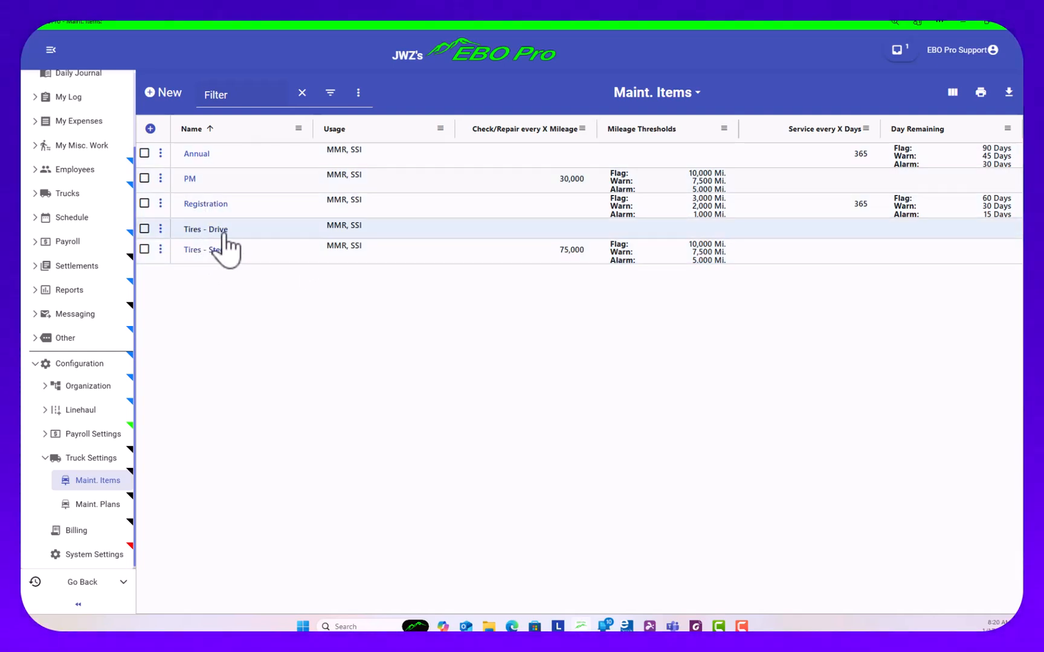
Review the PM maintenance item's usage, mileage interval and thresholds, and save it without edits
click(190, 178)
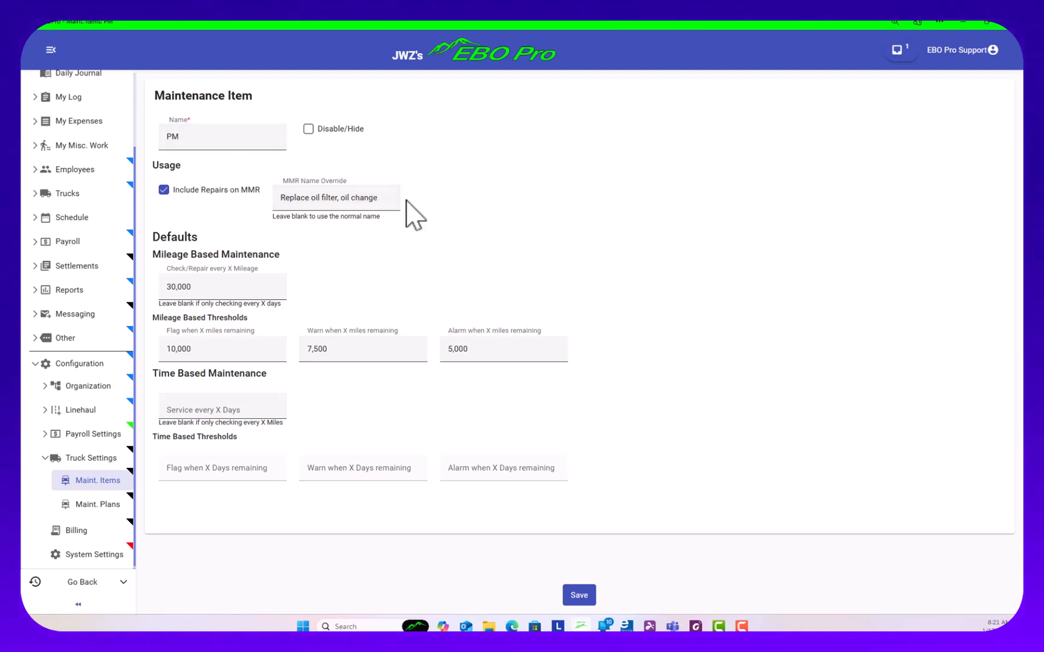
click(578, 595)
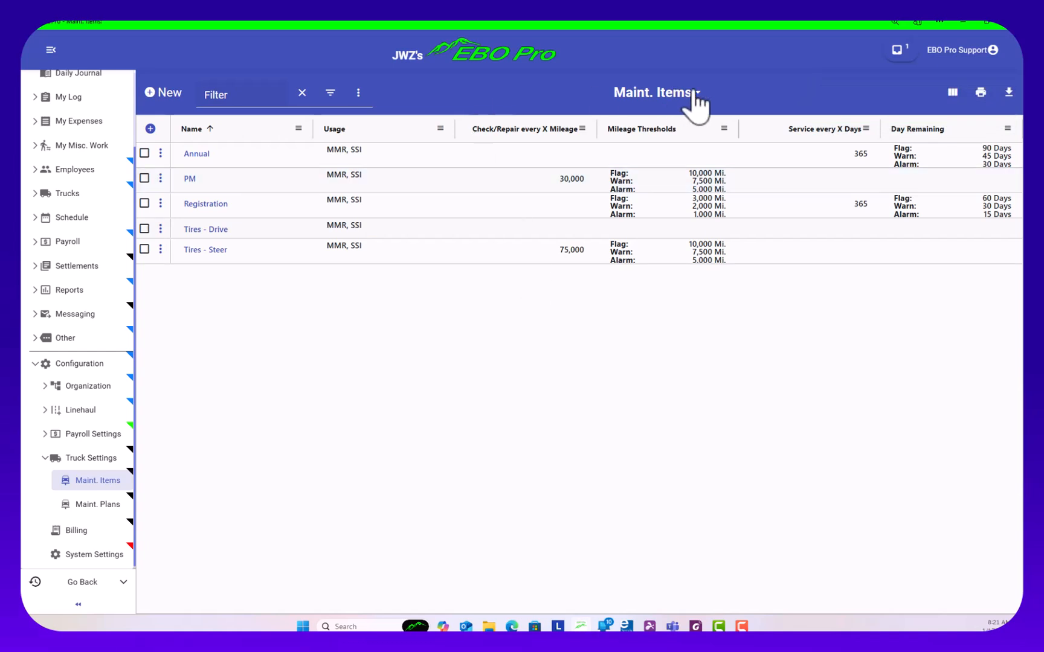
Create a maintenance item named Brakes, exclude its repairs from the MMR, and set the MMR name override to Repair Brakes
click(162, 107)
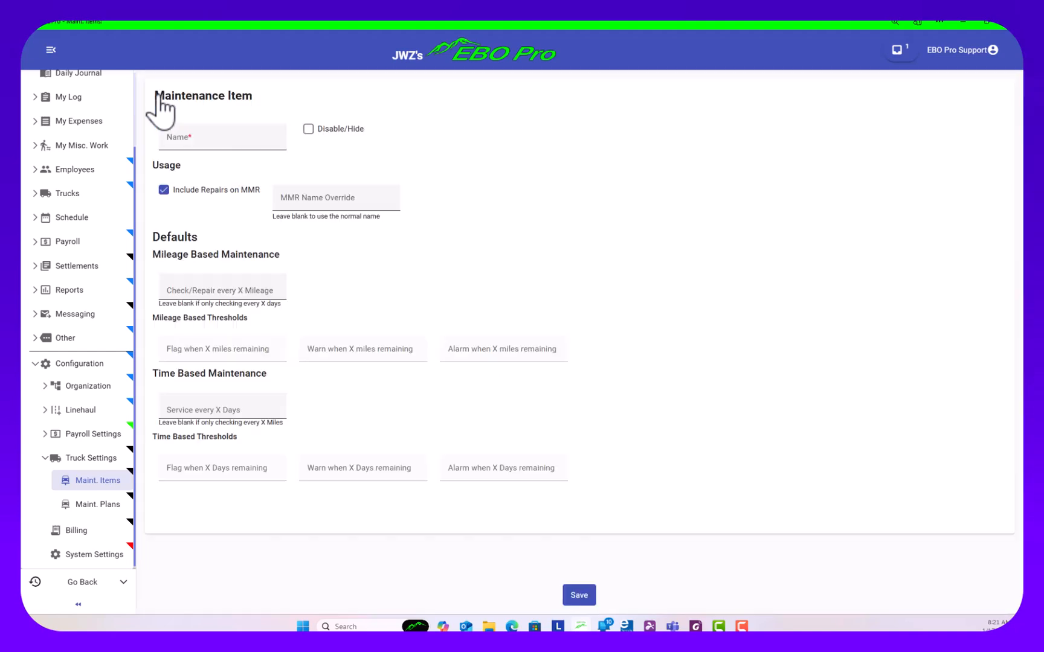
click(218, 136)
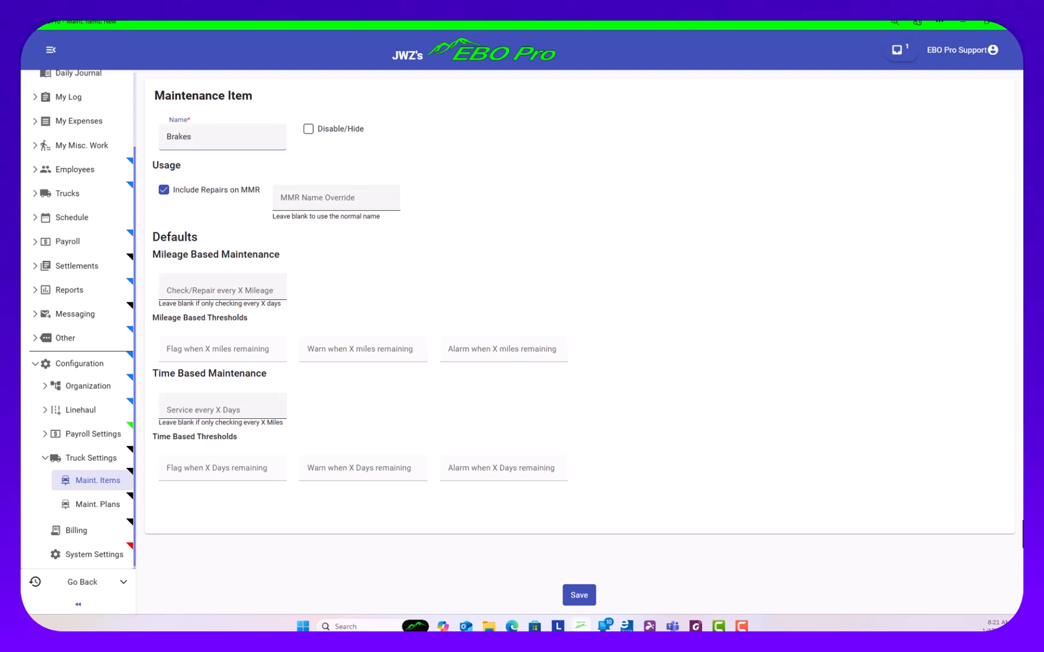
click(163, 191)
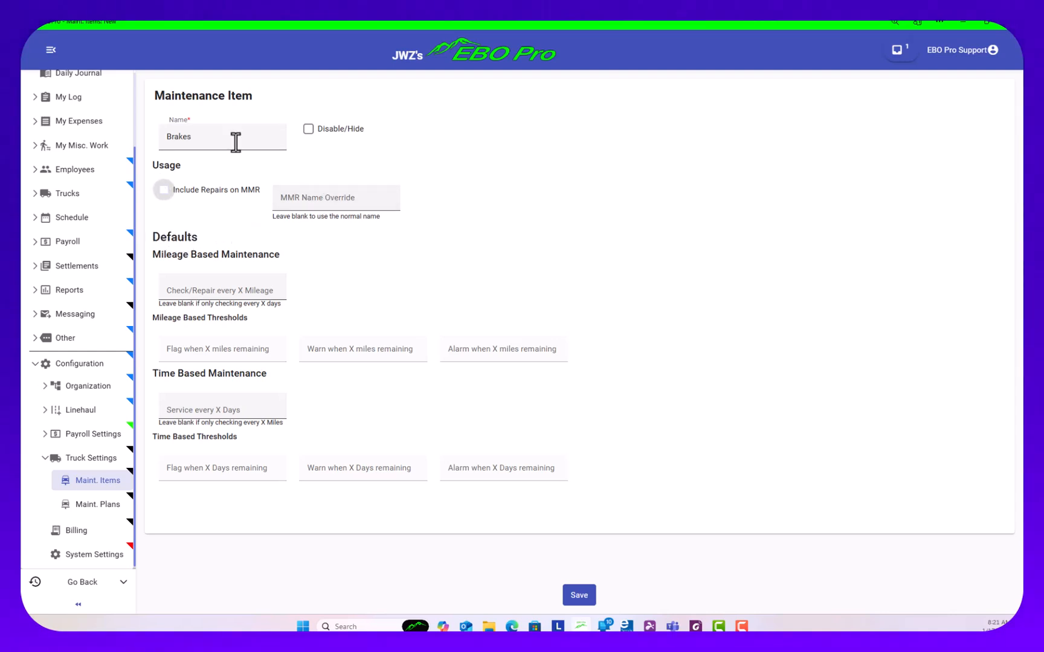
click(324, 197)
key(Down)
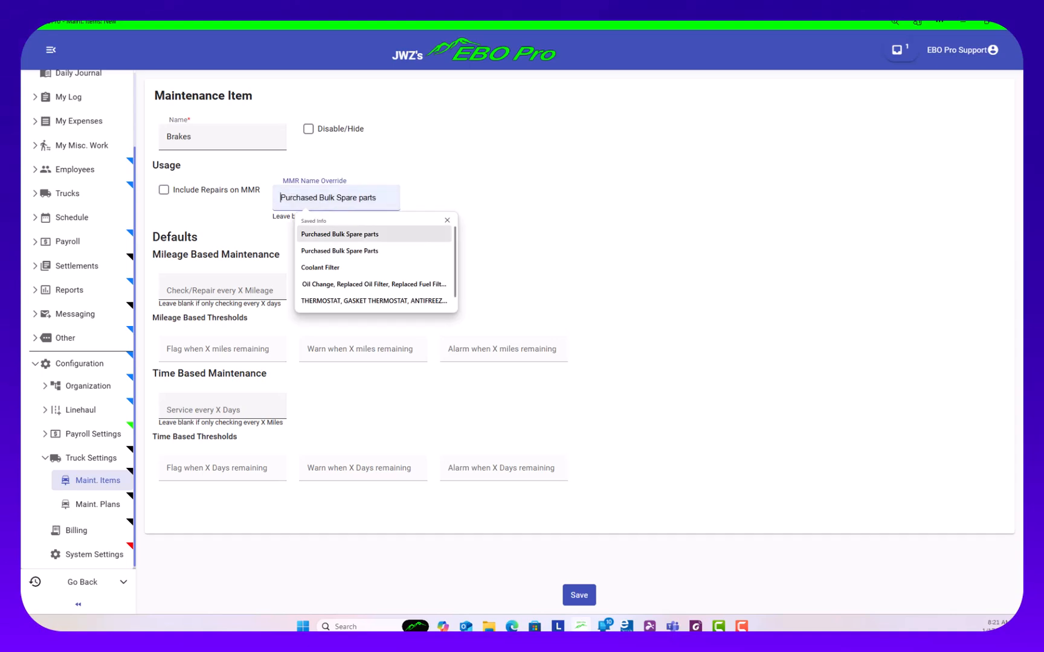
text(Repair Brakes)
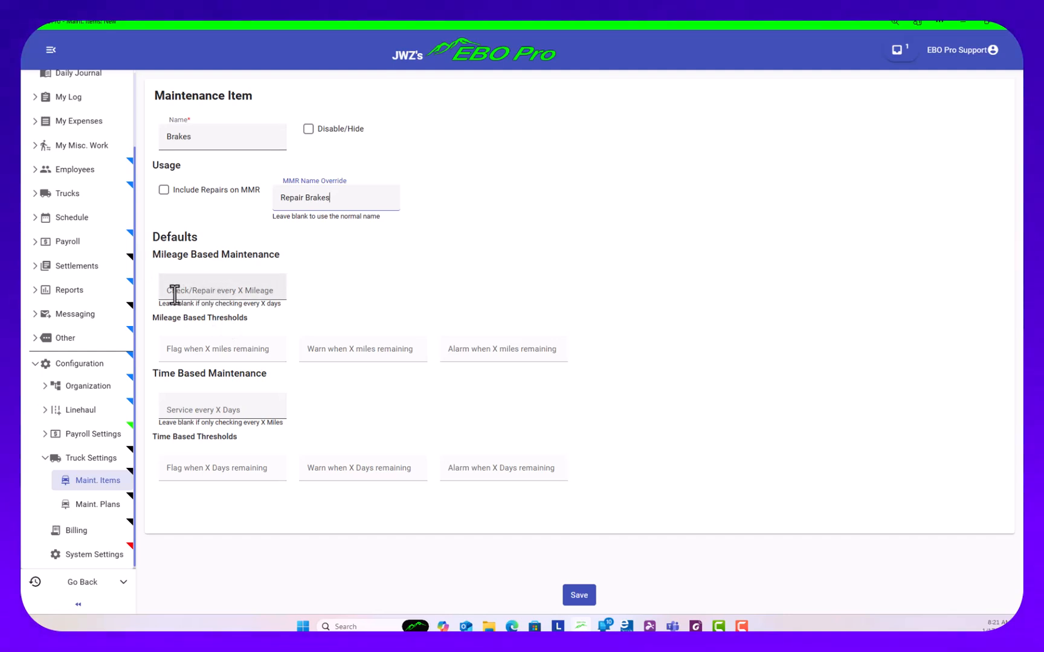
Set the Brakes mileage interval to 5,000, with thresholds of 3,000 for flag, 4,000 for warn and 4,800 for alarm
click(214, 287)
text(5)
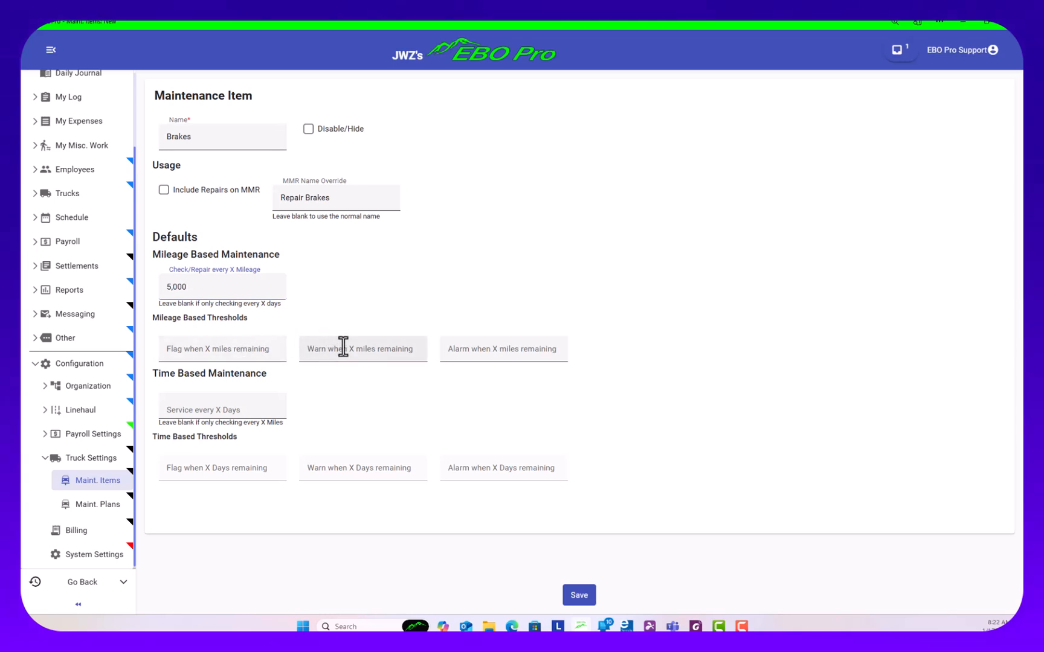
click(175, 349)
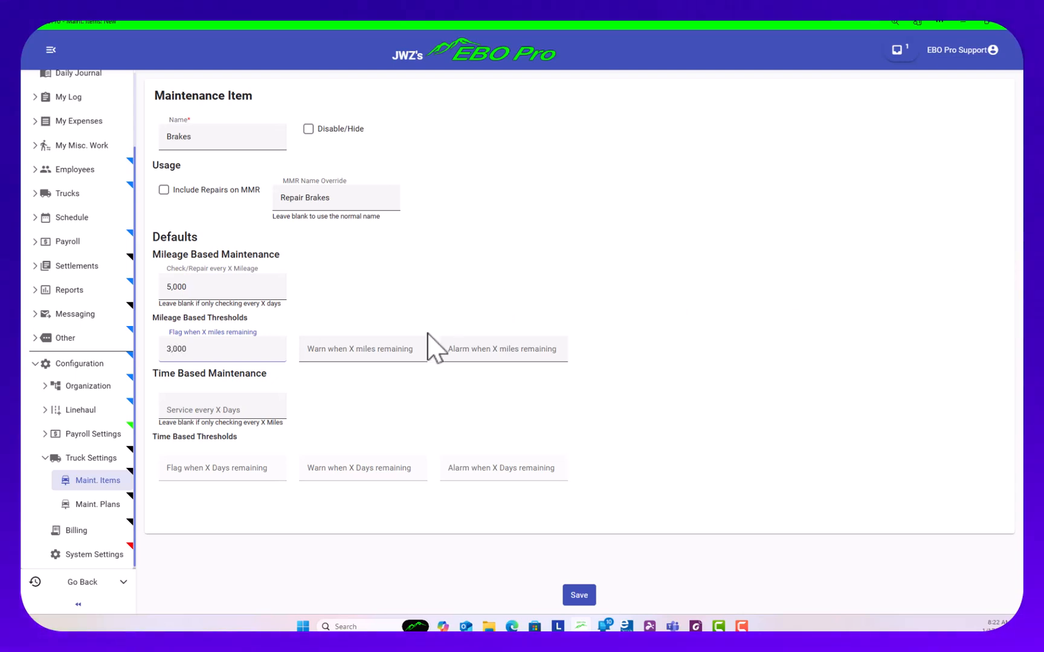
click(336, 349)
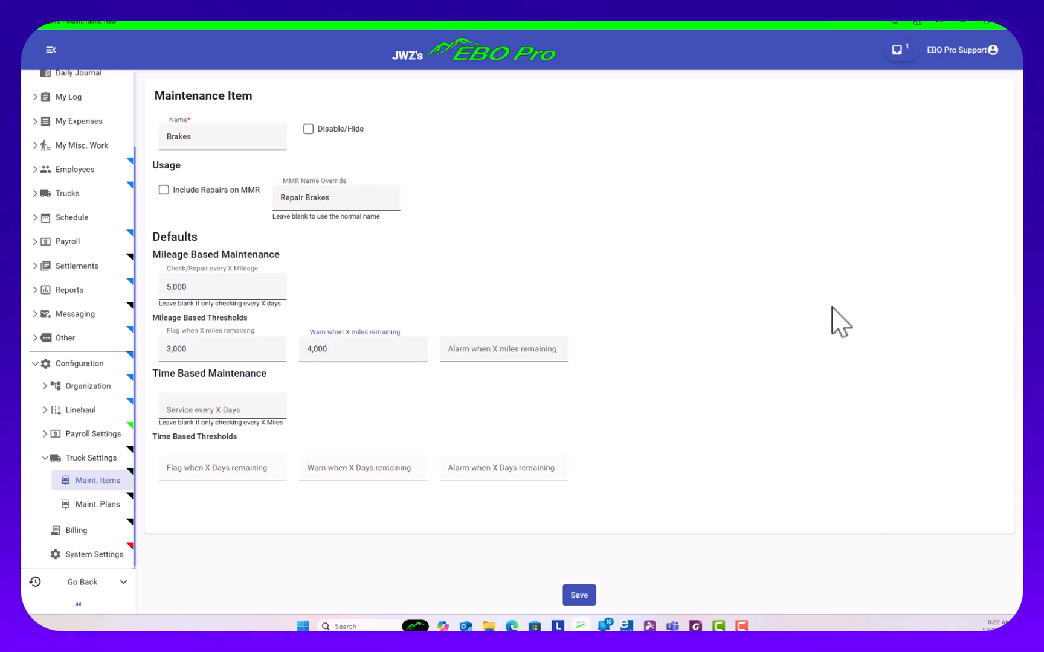
click(460, 349)
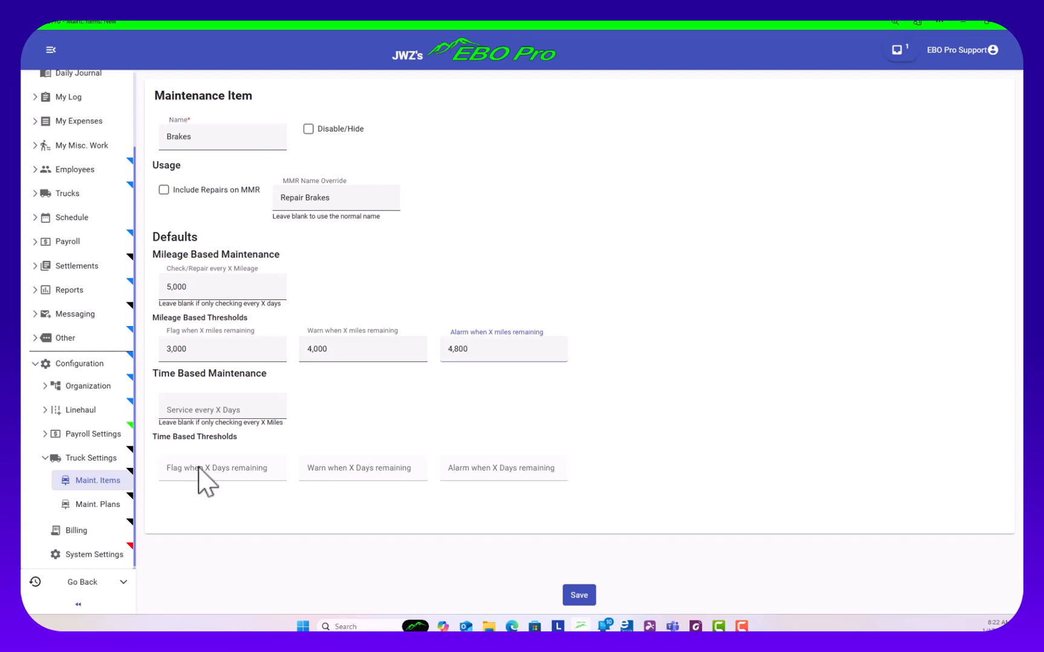
Clear the mileage interval and all three mileage thresholds of the Brakes item
drag(471, 349, 429, 354)
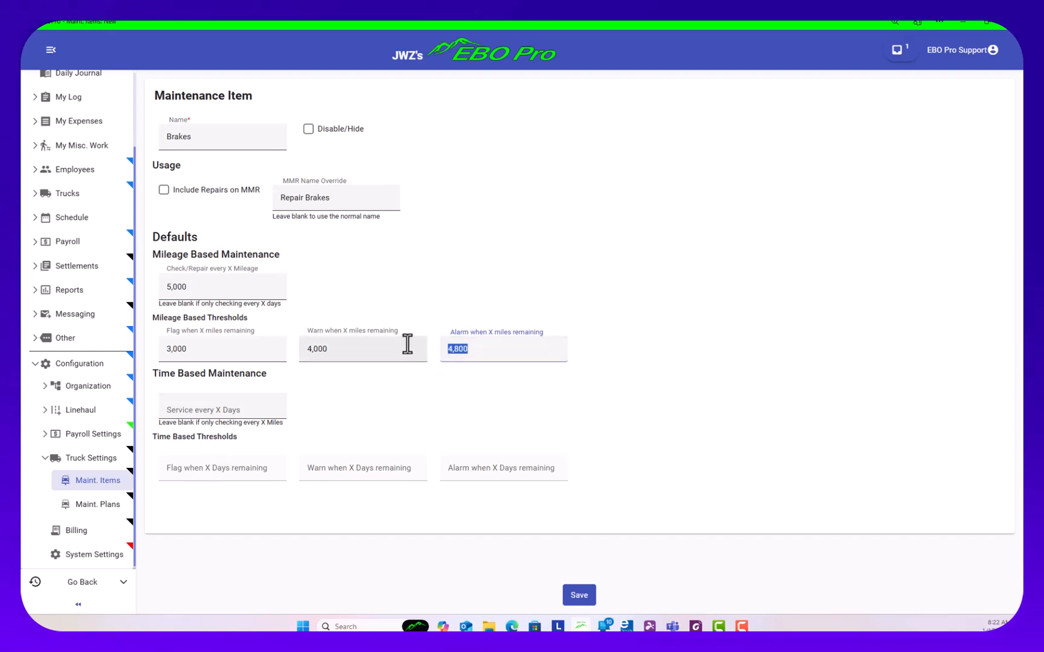
key(BackSpace)
drag(342, 351, 305, 351)
key(BackSpace)
drag(216, 350, 156, 361)
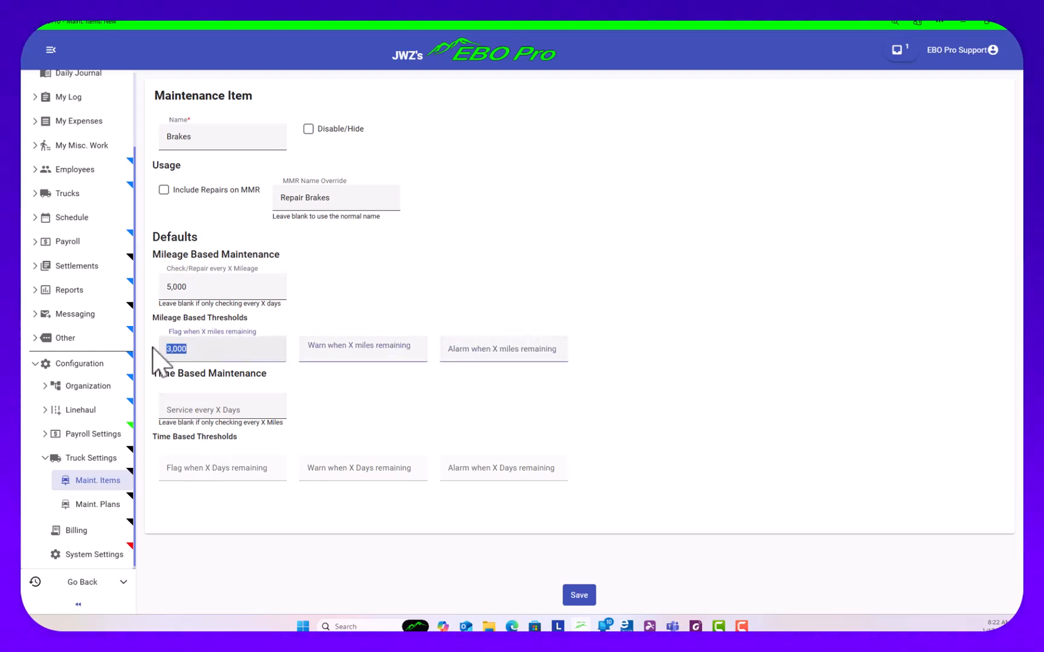
key(BackSpace)
drag(203, 289, 157, 297)
key(BackSpace)
Set Brakes to service every 90 days, with flag, warn and alarm thresholds of 30, 60 and 90 days, and save the item
click(205, 412)
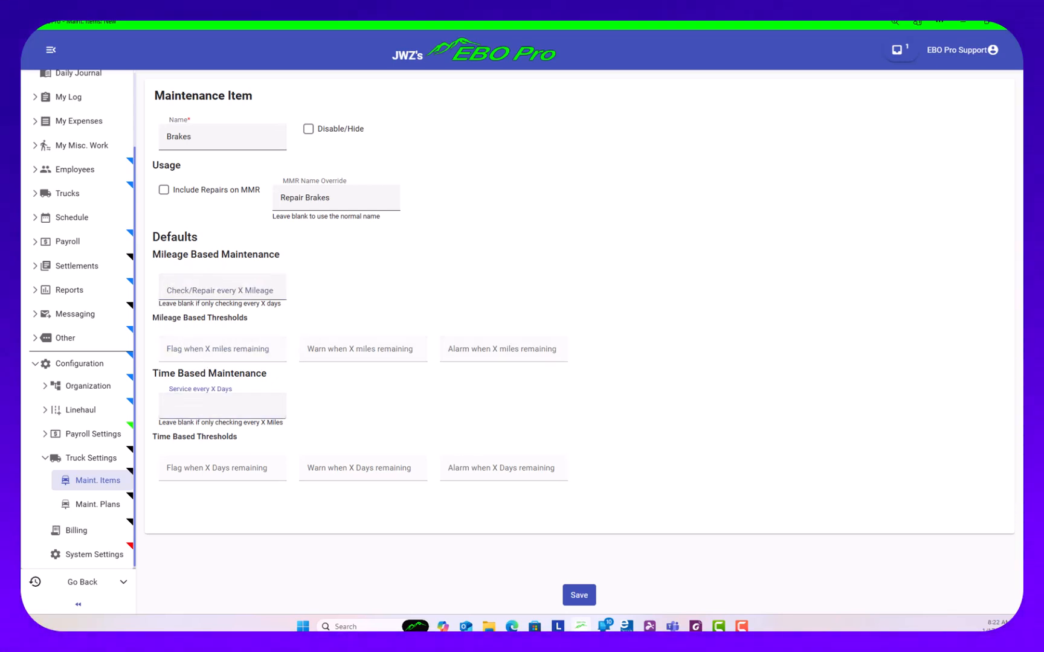
text(90)
click(205, 465)
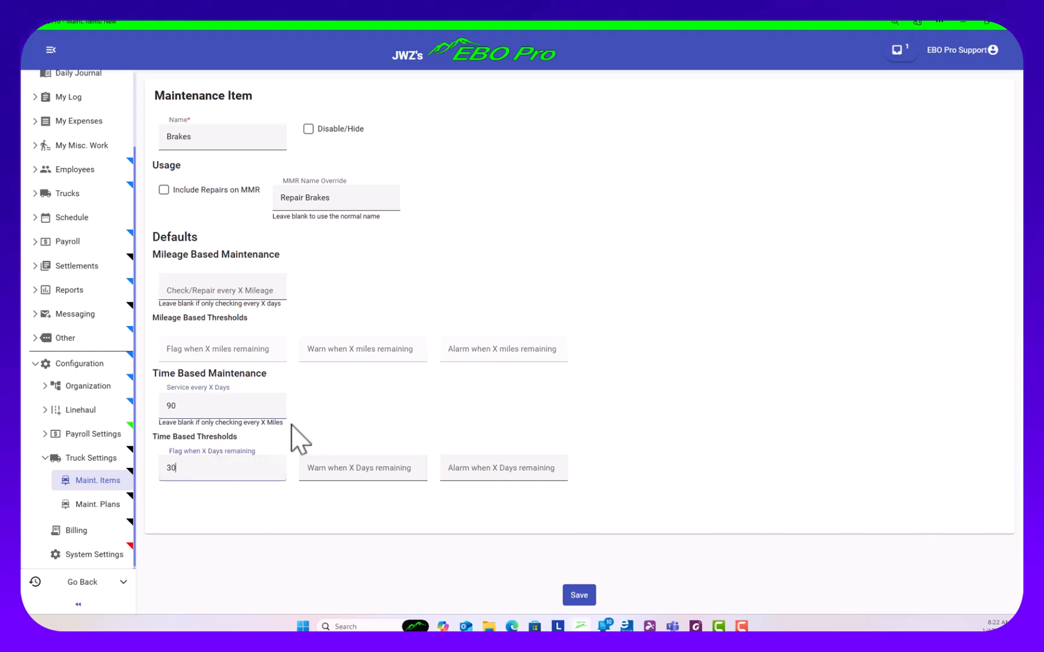
click(338, 469)
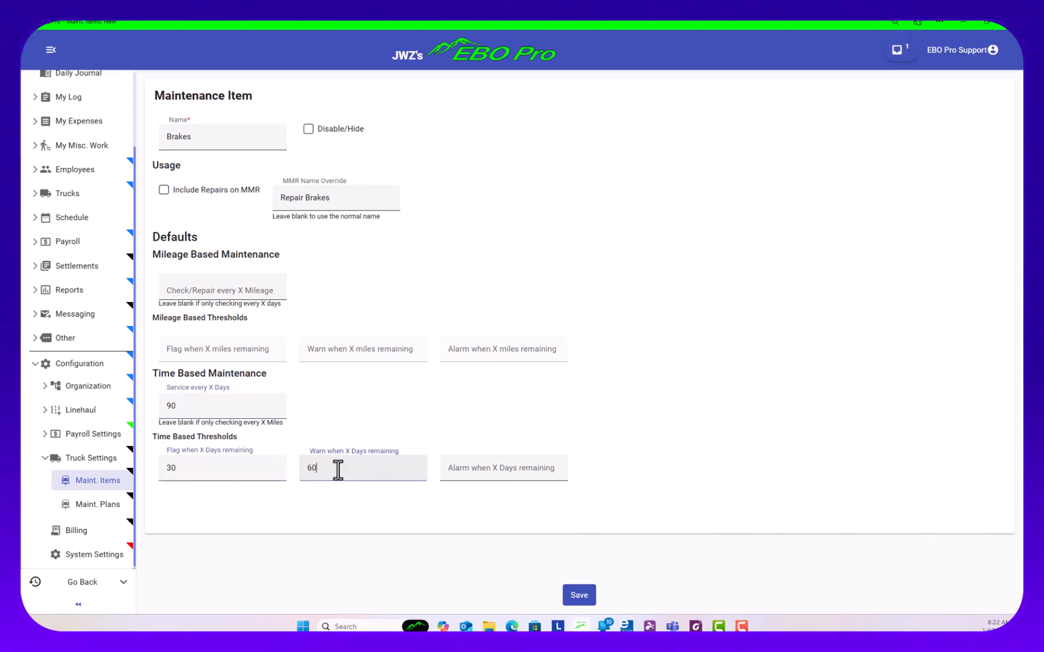
click(459, 468)
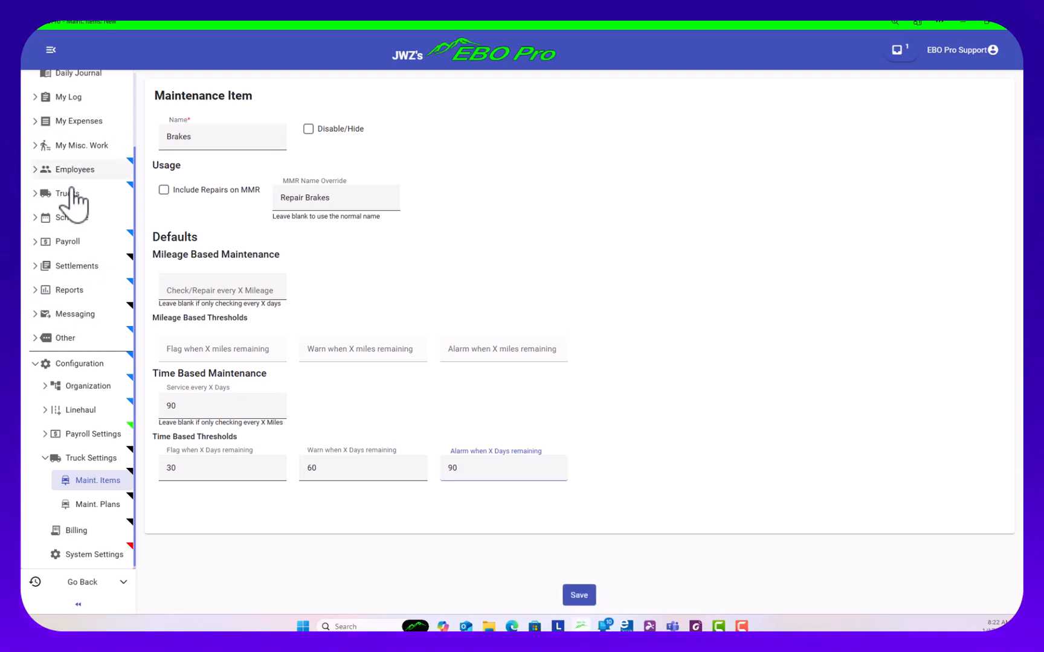
click(578, 595)
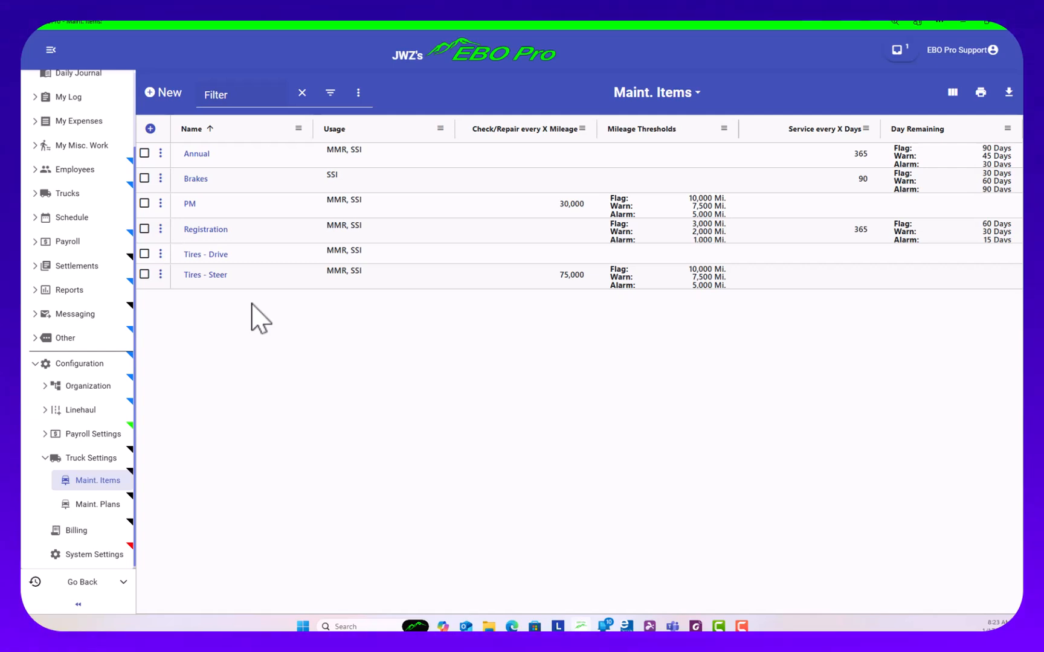
Open the maintenance plans list and view the blank form for a new plan, returning to the list without saving
click(96, 506)
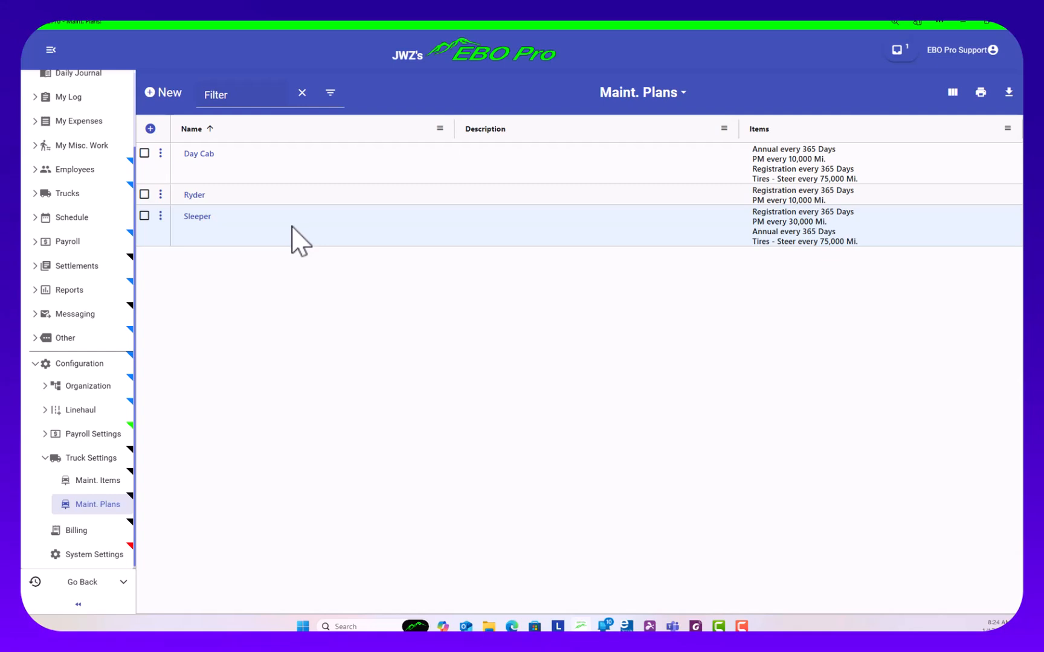
click(156, 92)
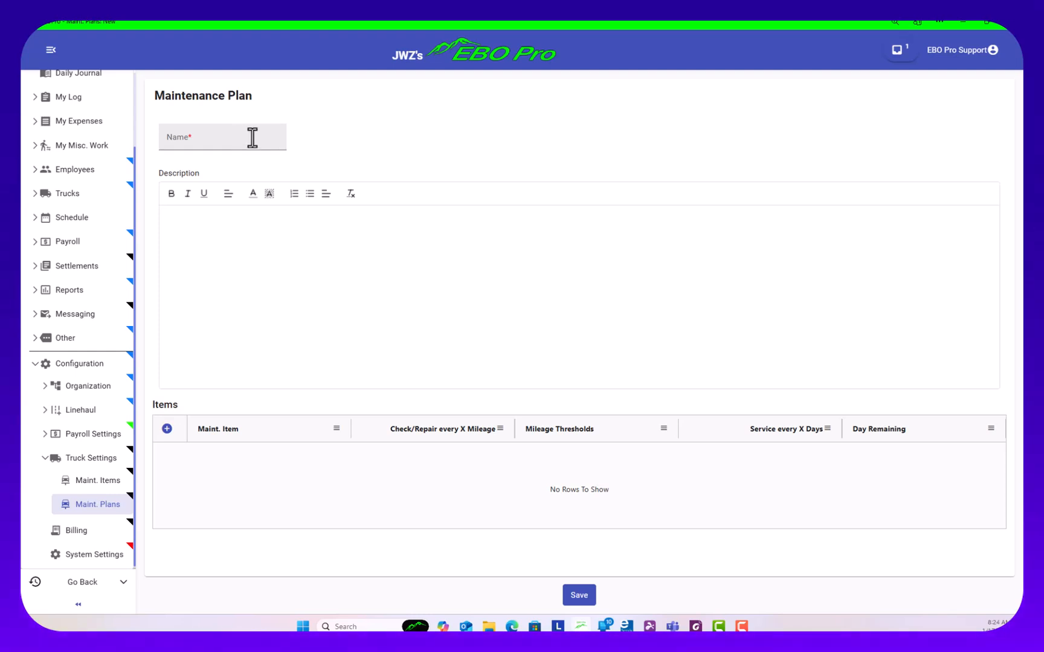
click(99, 506)
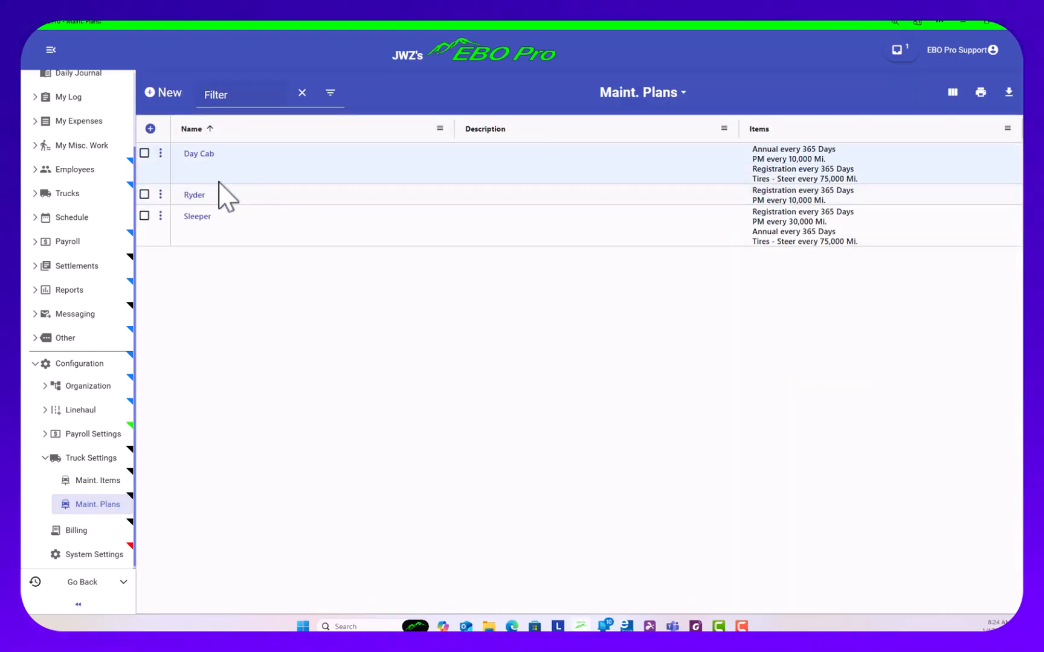
Add the Brakes maintenance item to the Day Cab plan with its default 90-day service interval
click(192, 159)
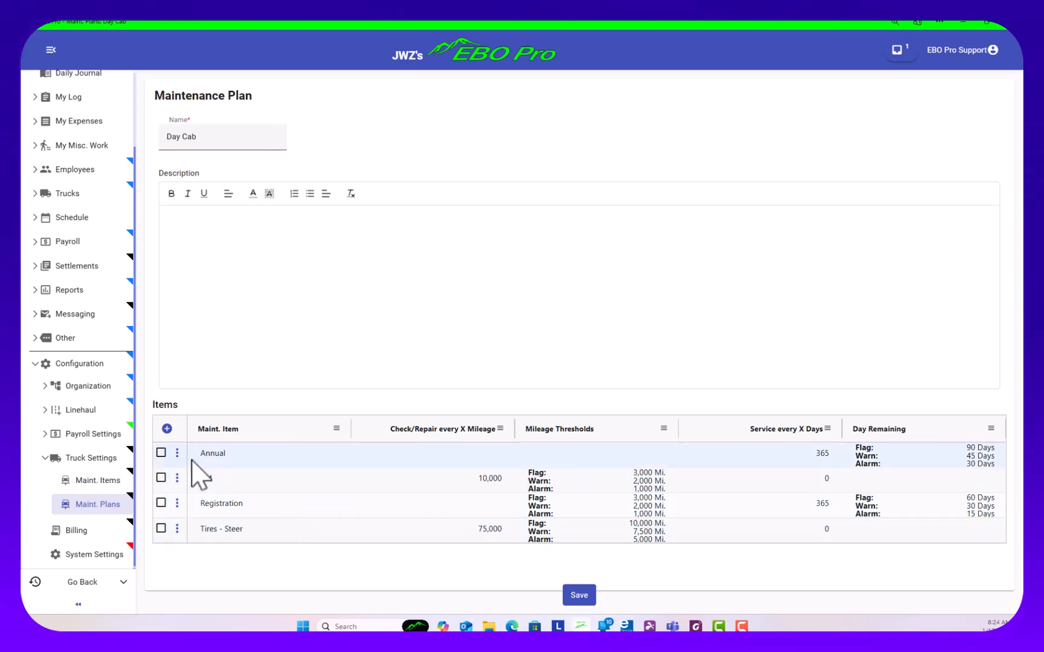
click(168, 429)
click(578, 240)
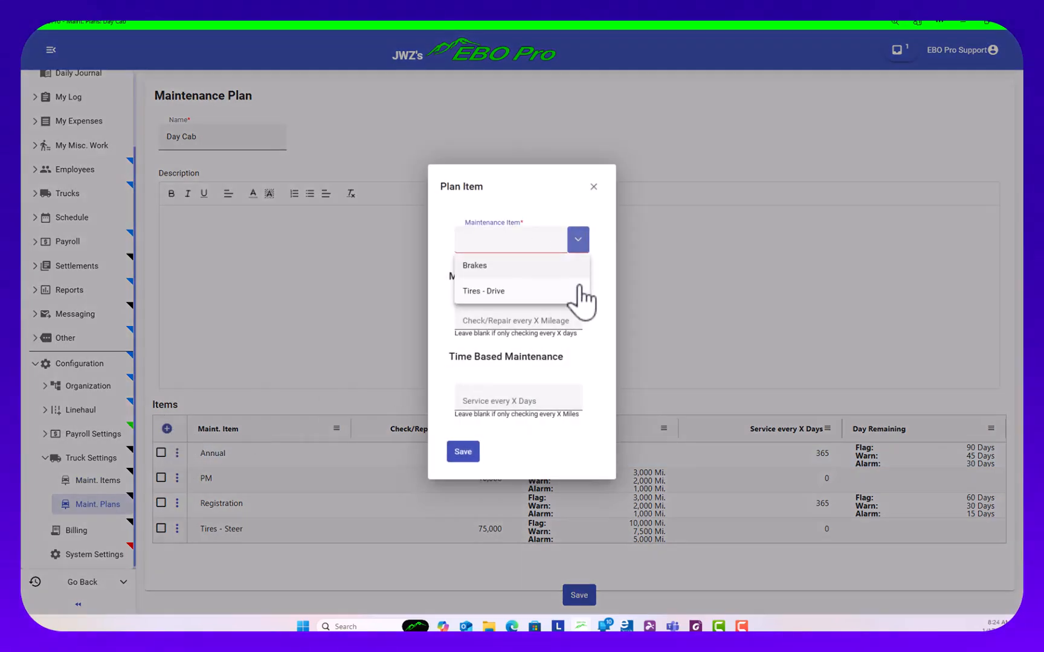
click(488, 267)
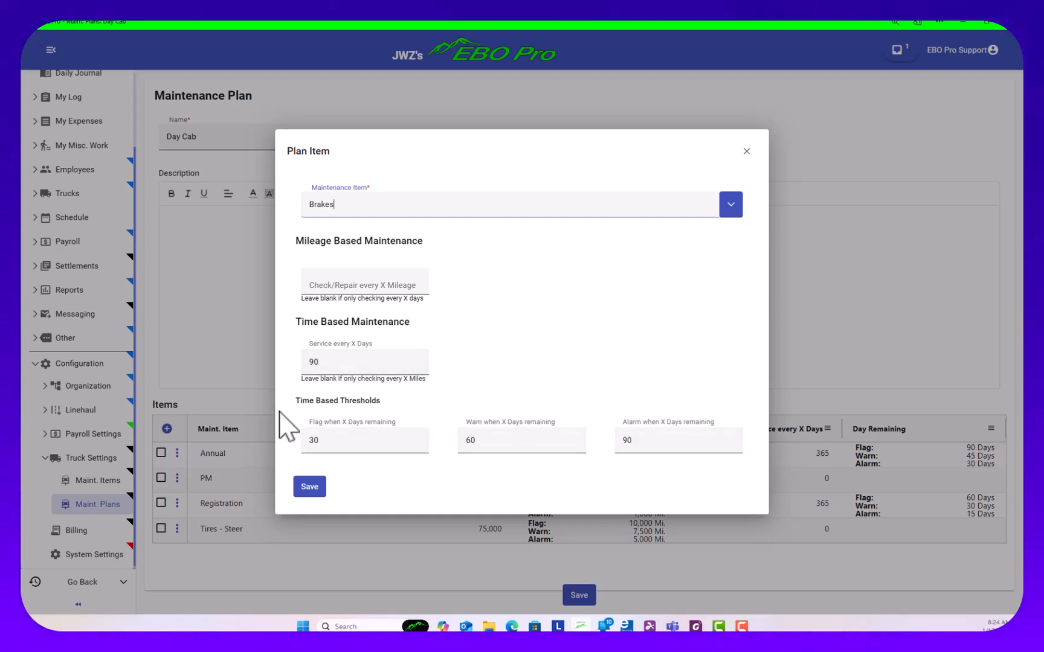
click(309, 487)
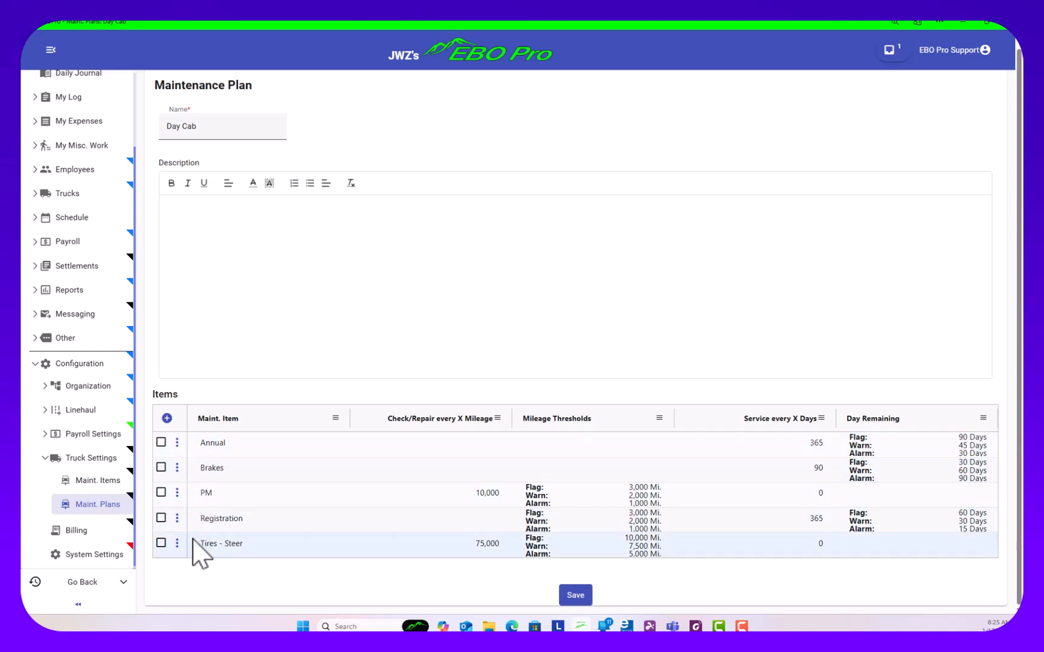
Check the selection and row options for the Tires - Steer item without changing it, and save the Day Cab plan
click(161, 542)
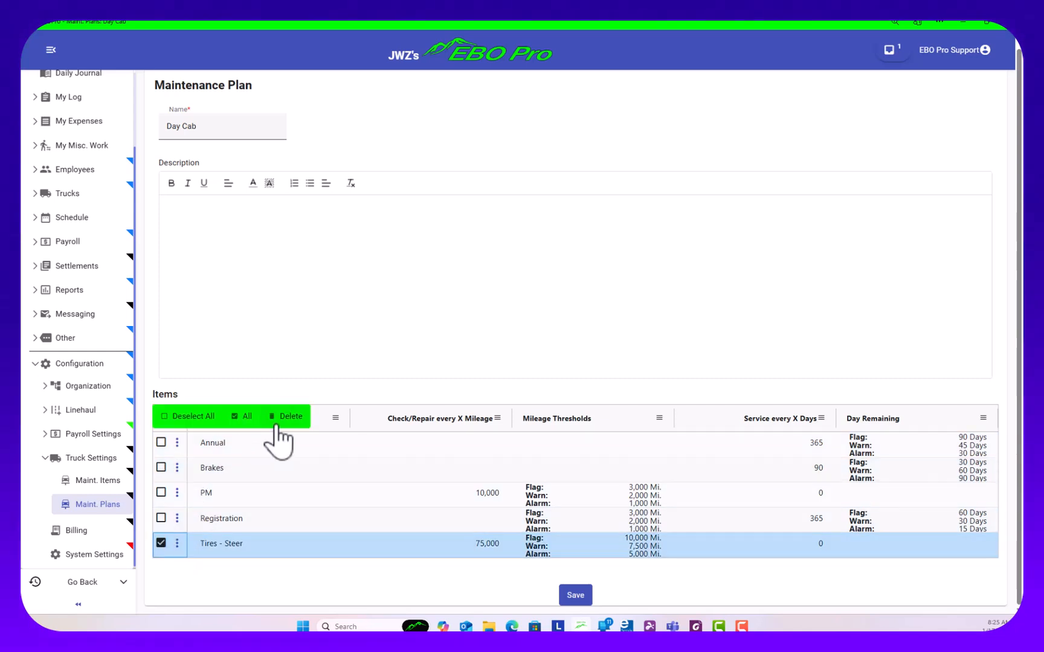
click(160, 543)
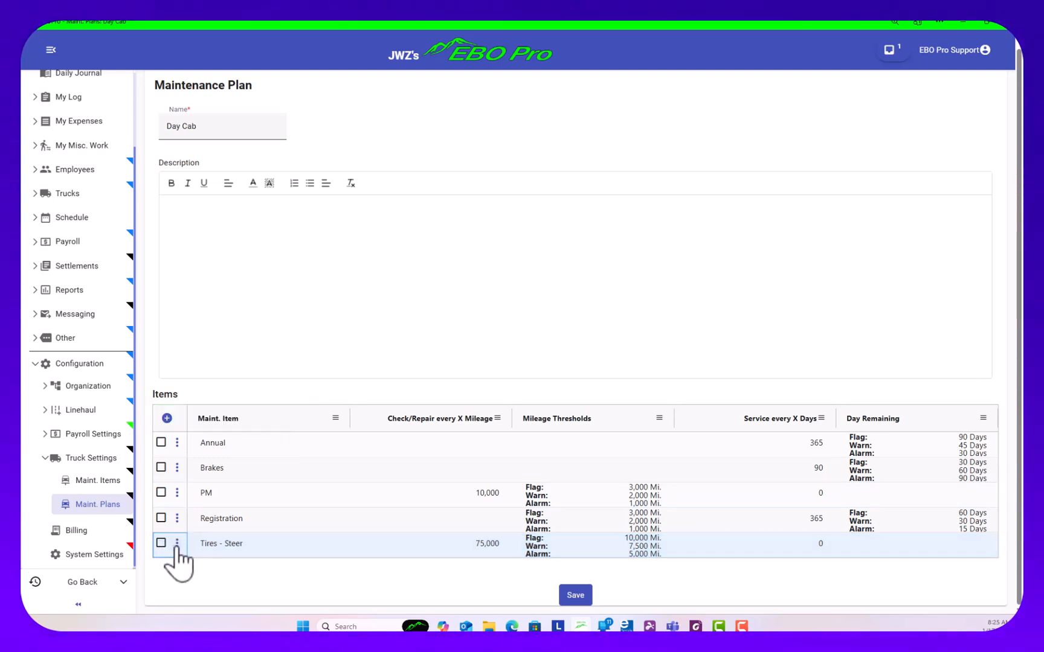
click(177, 543)
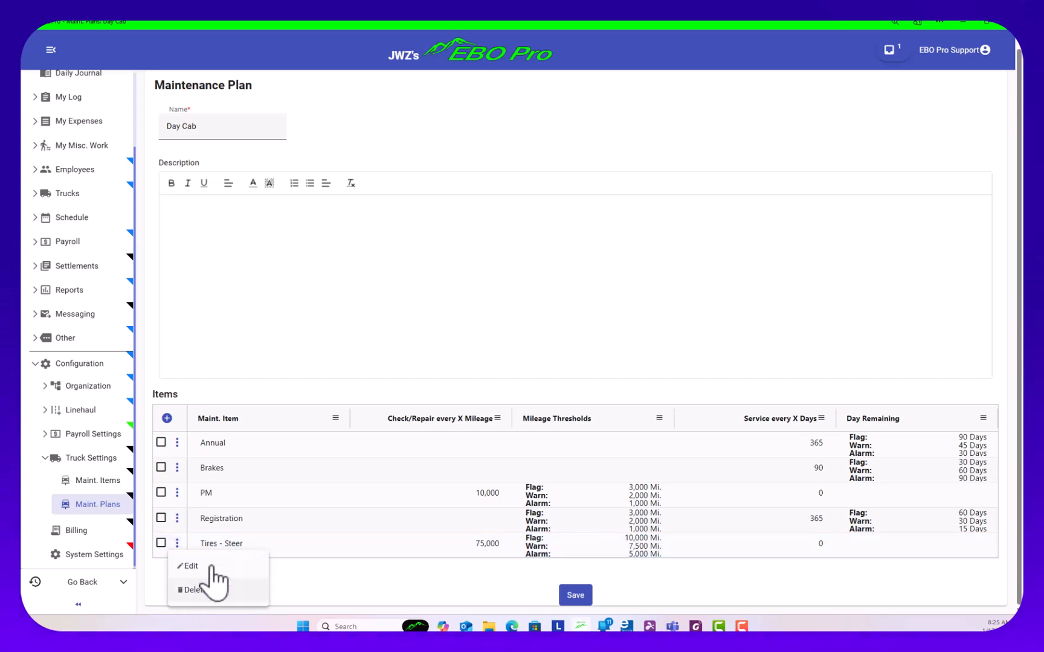
click(272, 346)
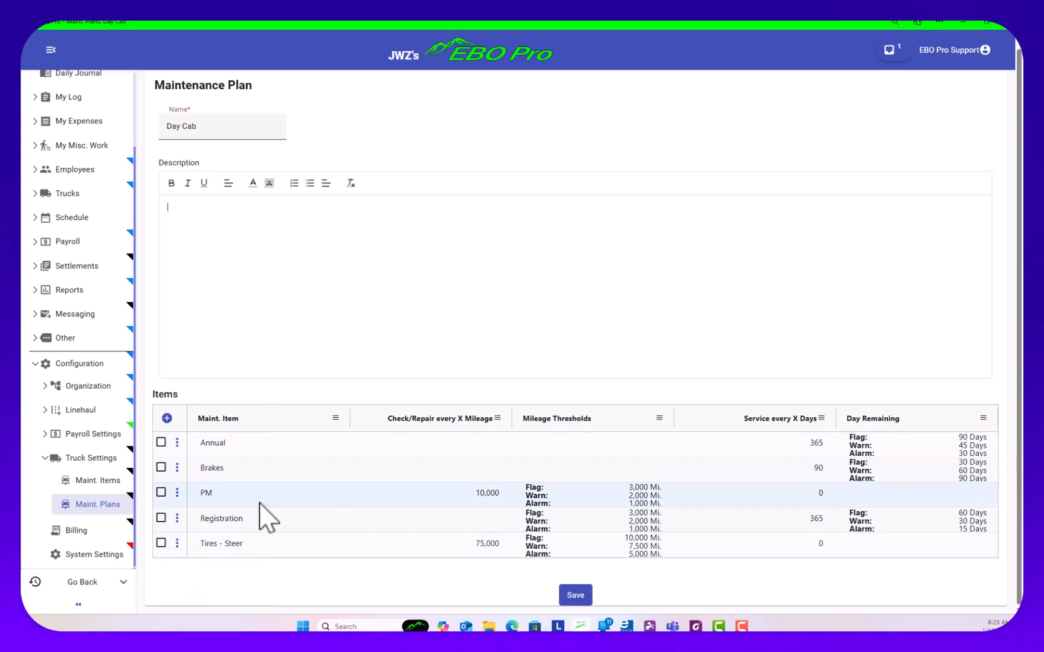
click(587, 598)
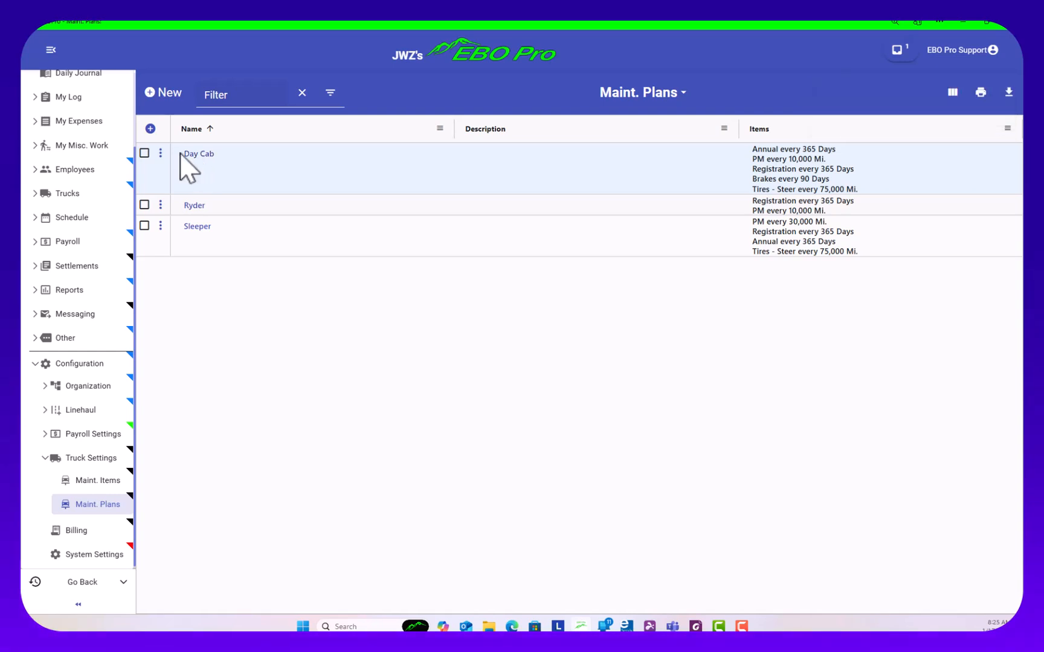
Describe the Day Cab maintenance plan as "Older than 2020" and save it
click(160, 154)
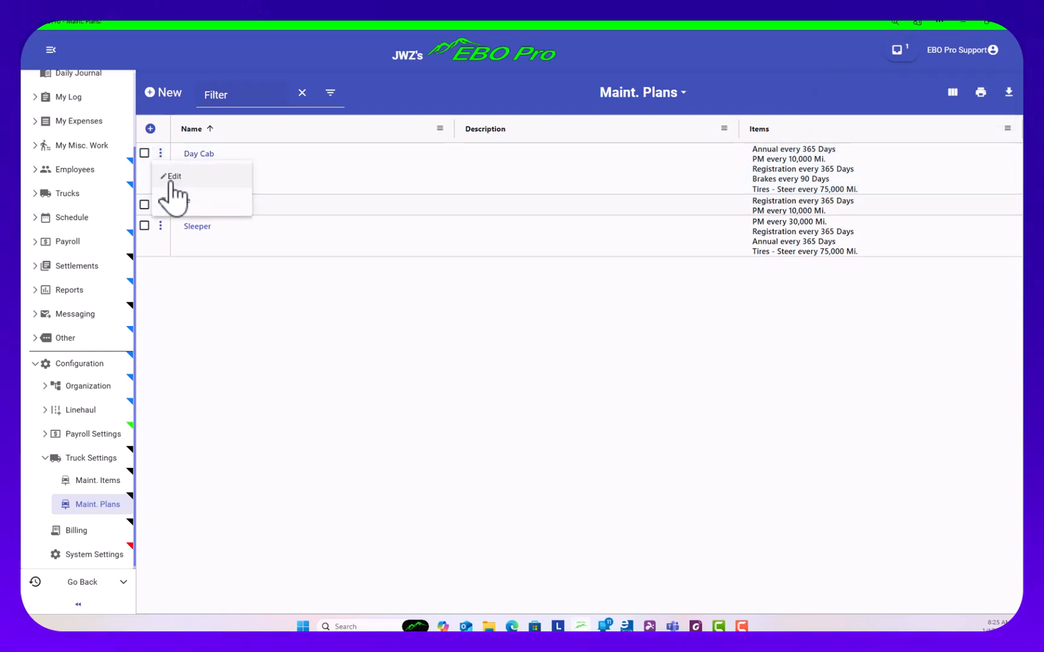
click(164, 173)
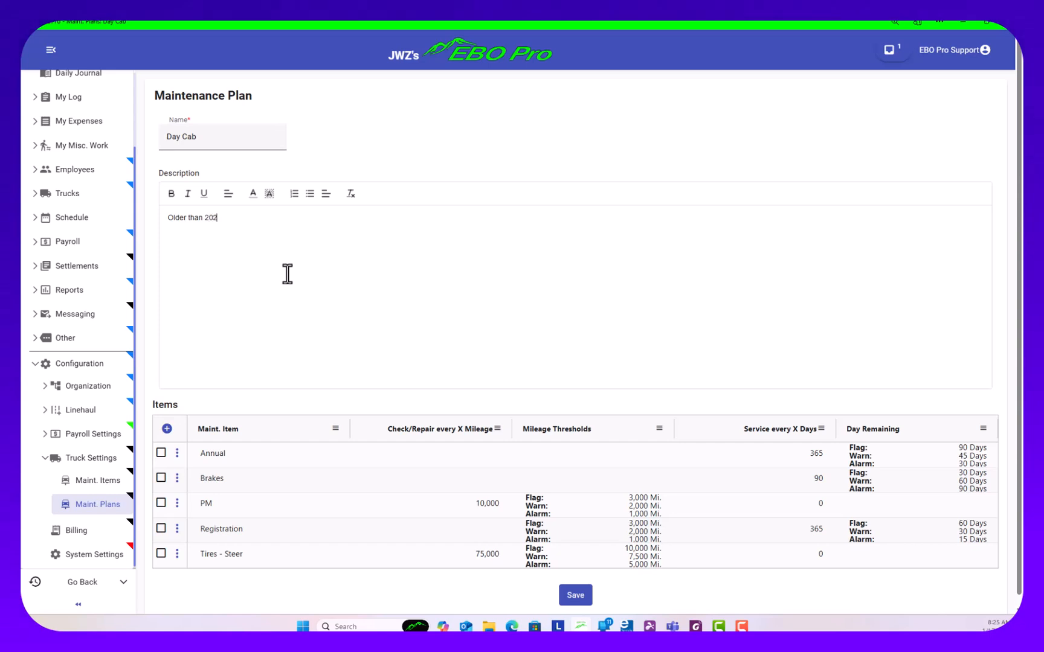
click(574, 596)
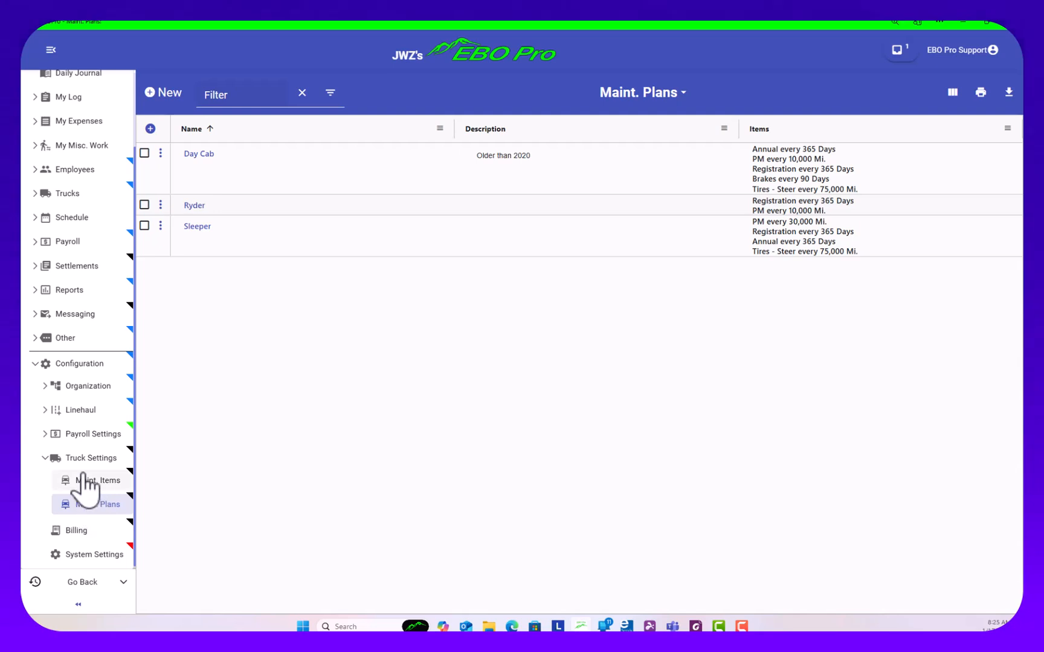
Assign the Day Cab maintenance plan to truck JWZ-0091 and save the truck's maintenance settings
scroll(70, 373, up, 2)
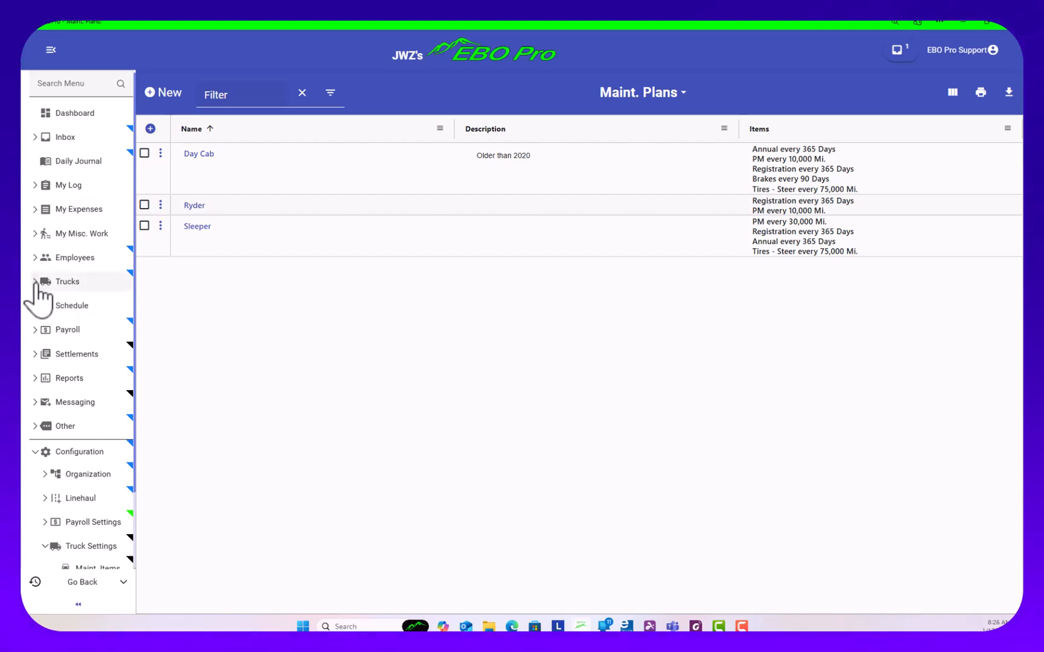
click(61, 283)
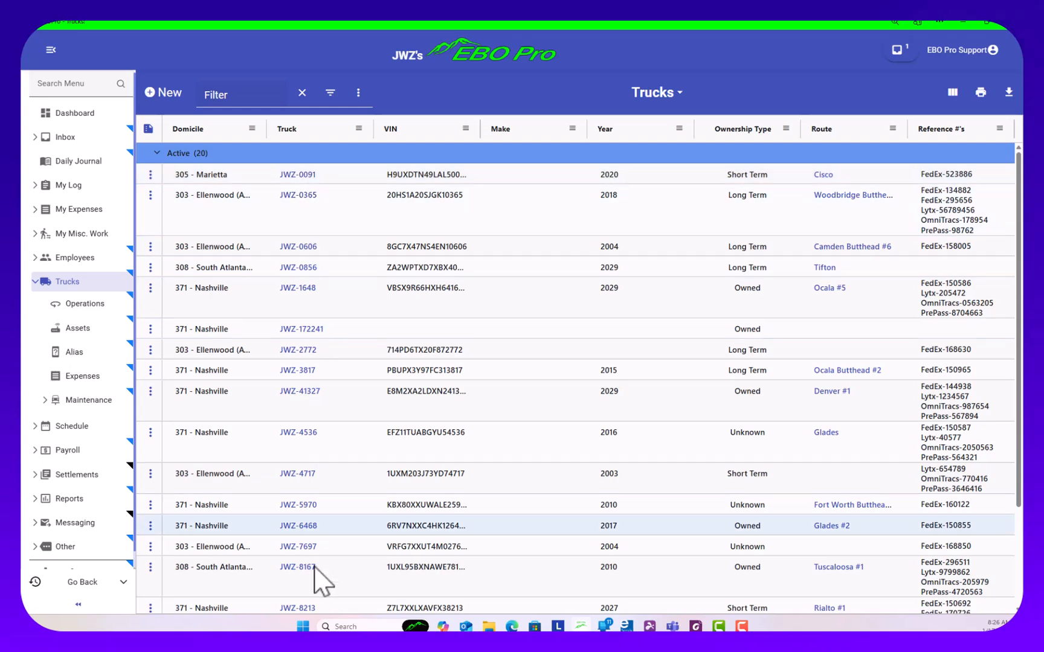
click(298, 176)
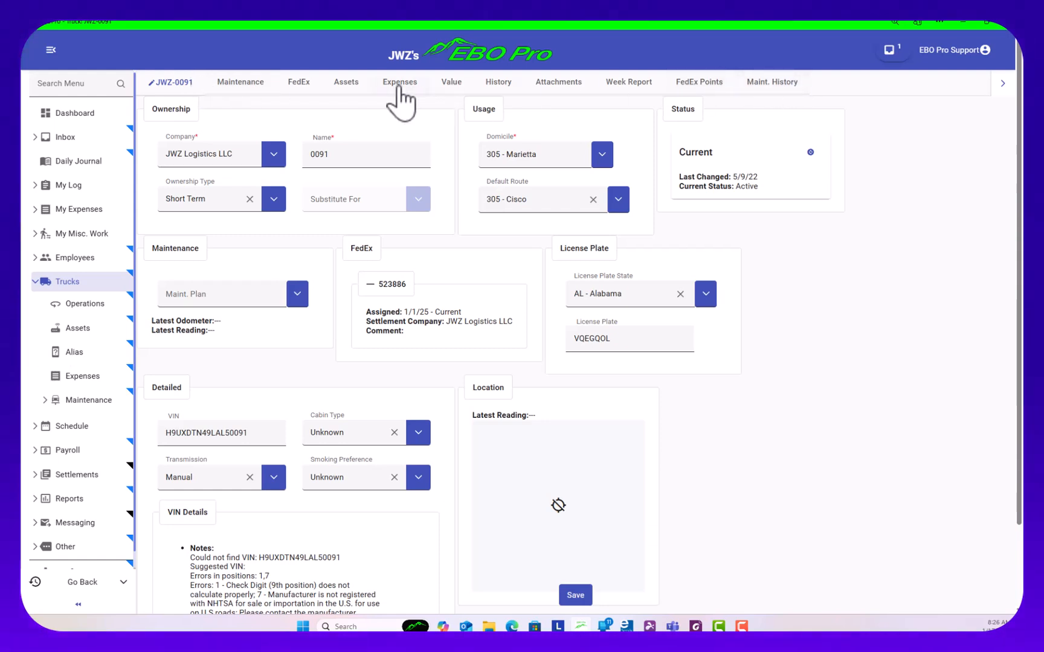
click(236, 91)
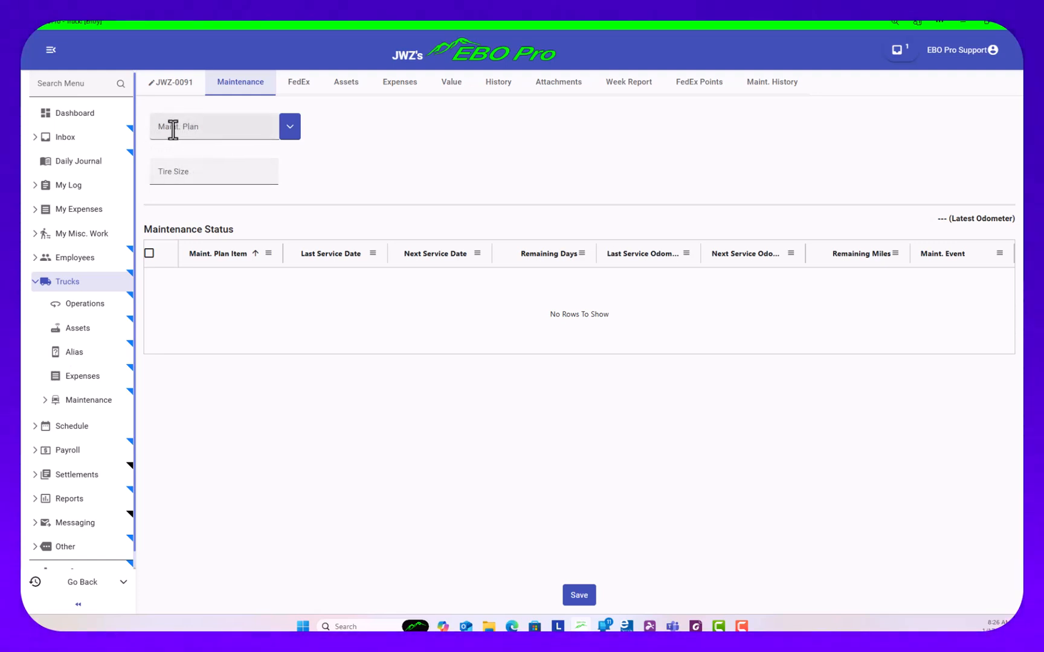
click(171, 84)
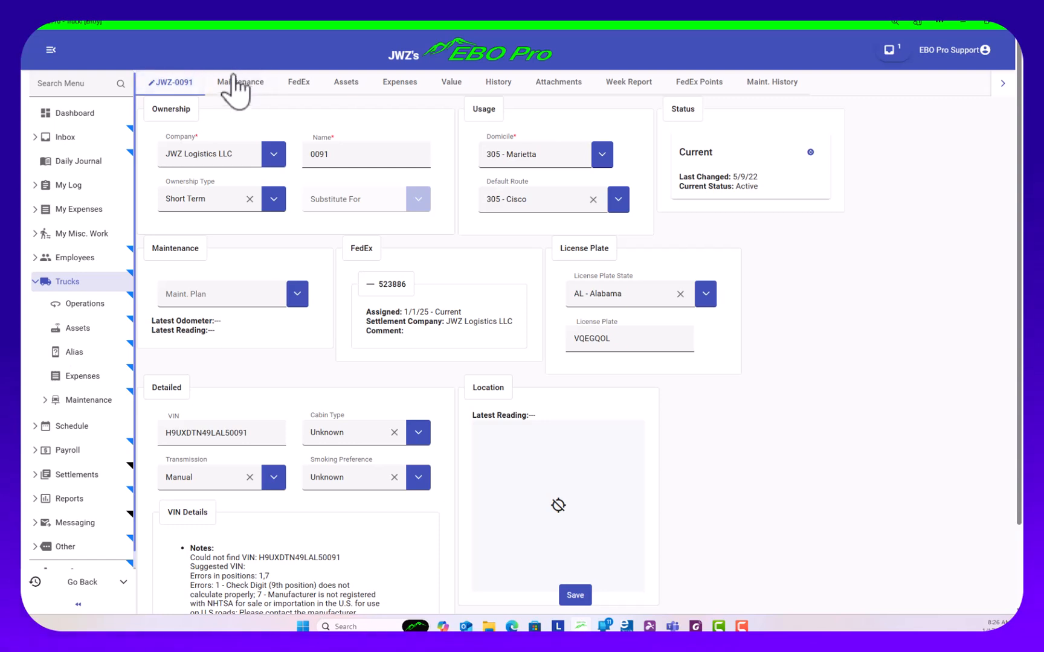
click(234, 77)
click(290, 129)
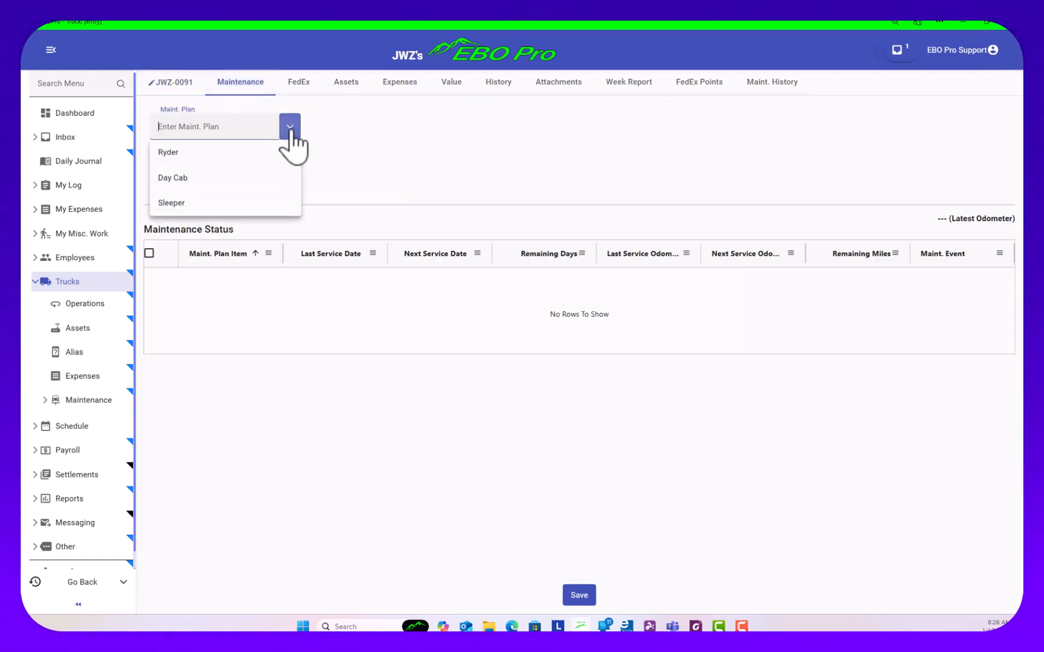
click(194, 178)
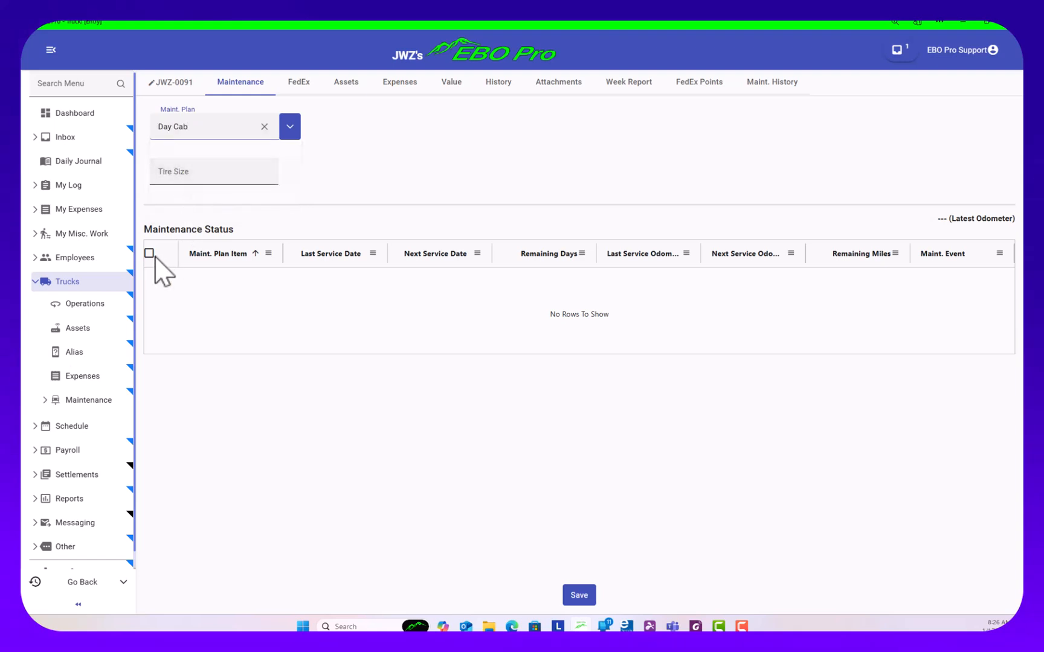
click(589, 597)
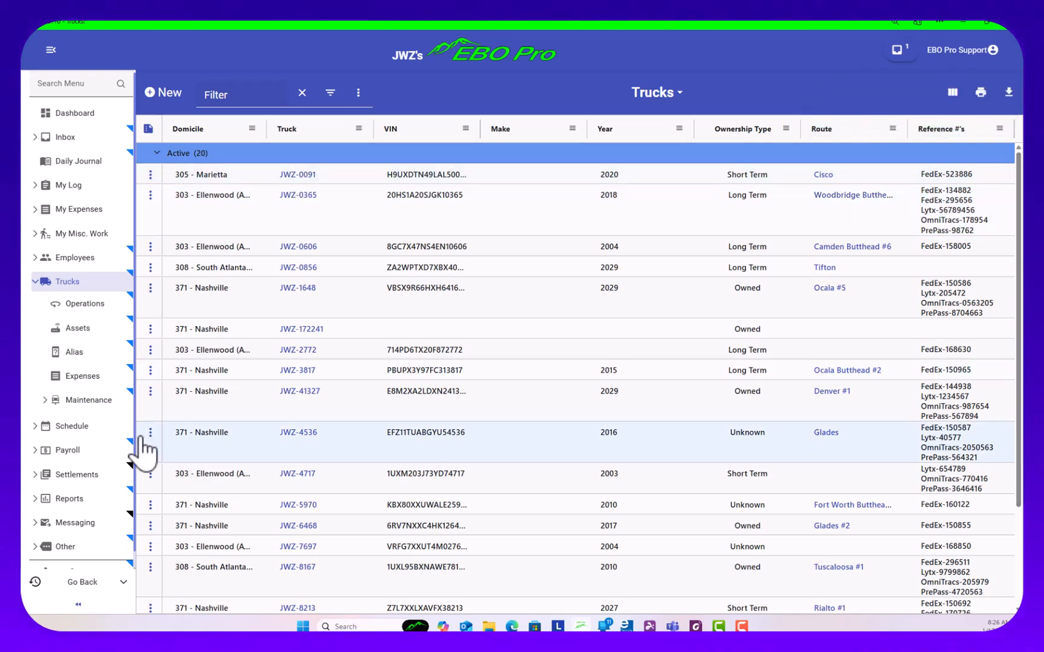
Open the truck maintenance status list and filter it by 52388
click(71, 402)
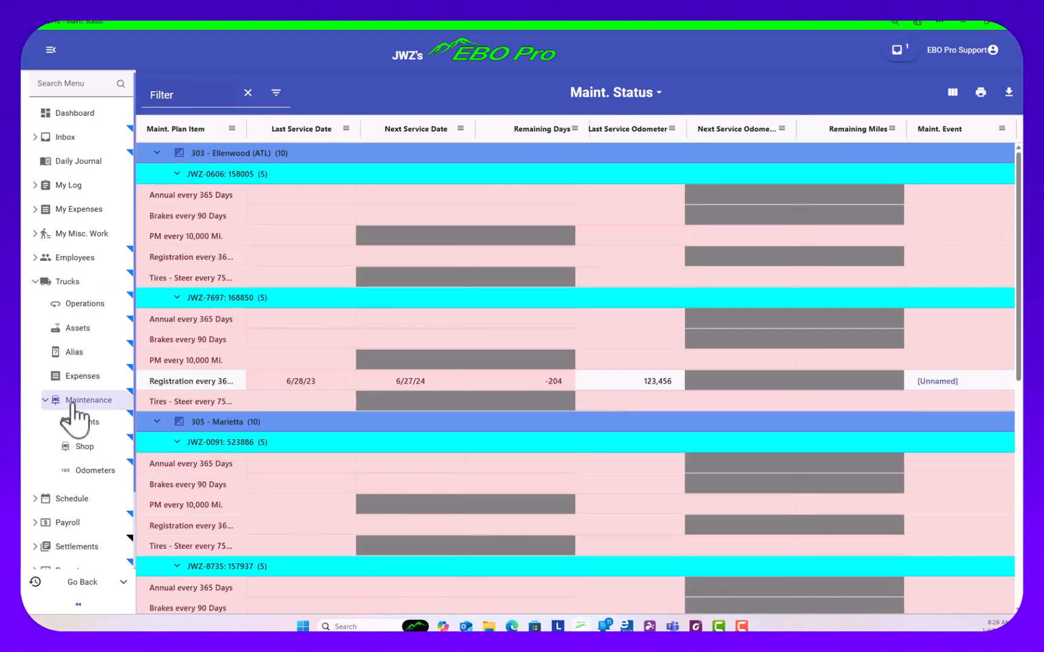
click(222, 90)
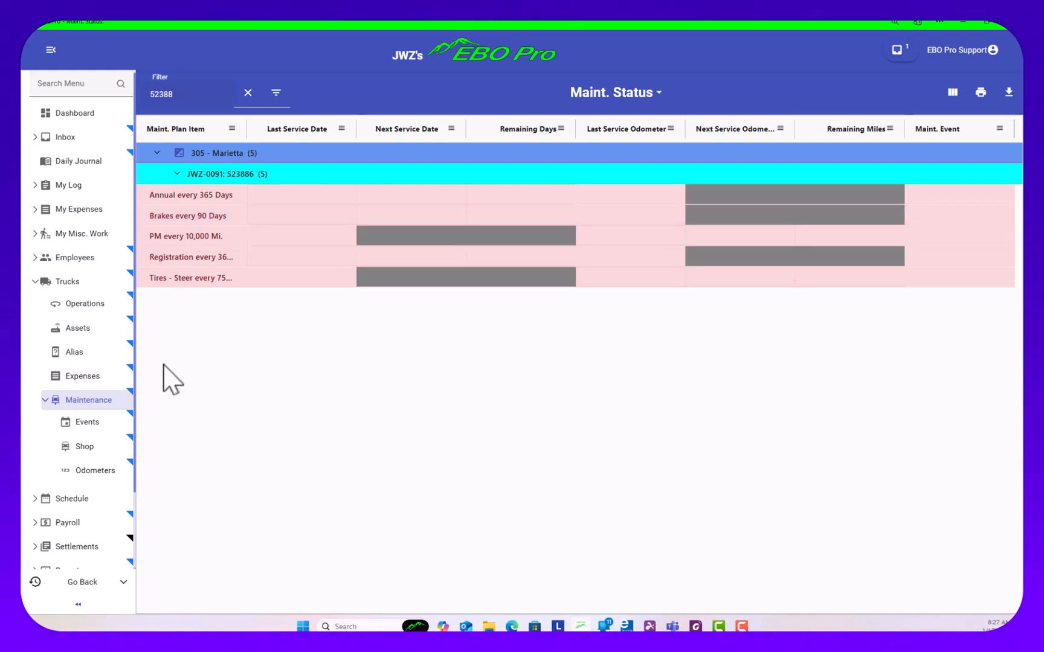
Create a new maintenance event and attach the file Steer Tire invoice 5207.pdf to it
click(85, 422)
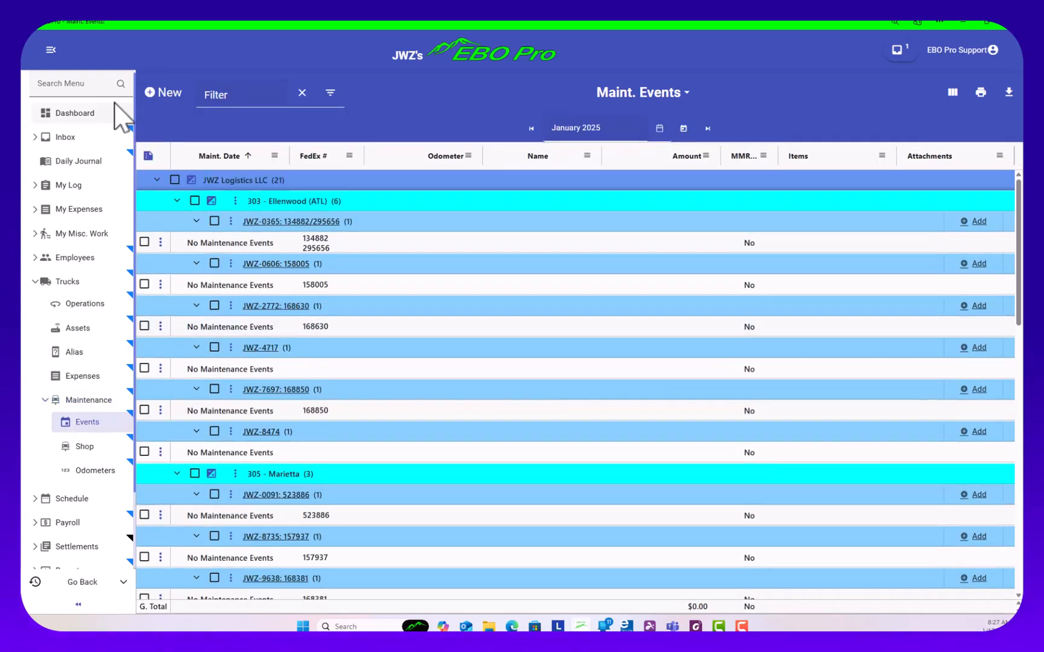
click(151, 94)
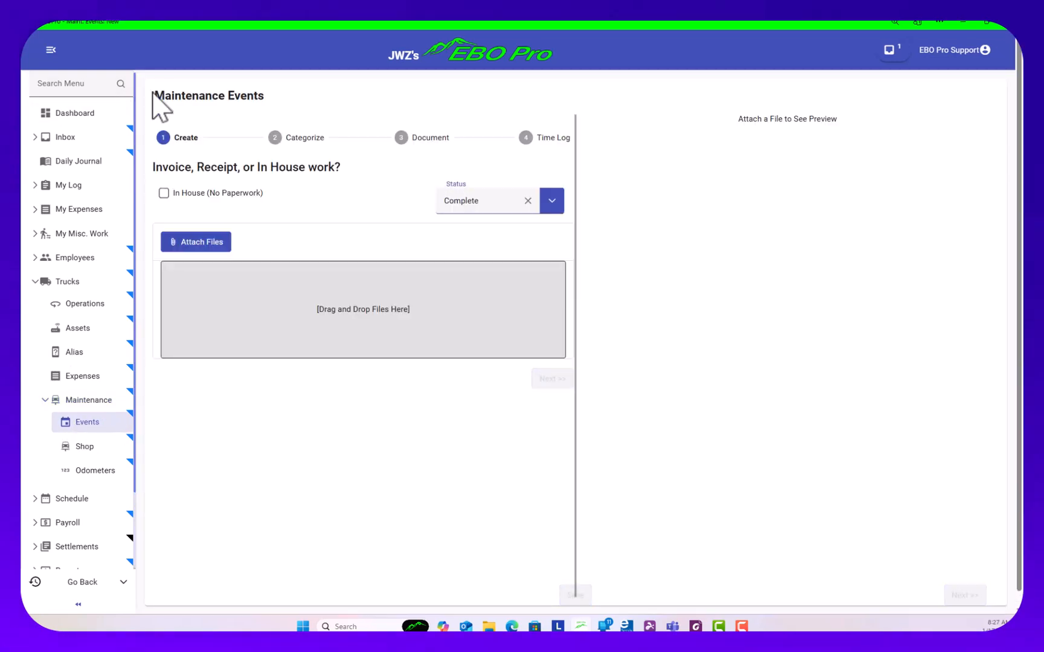
click(189, 246)
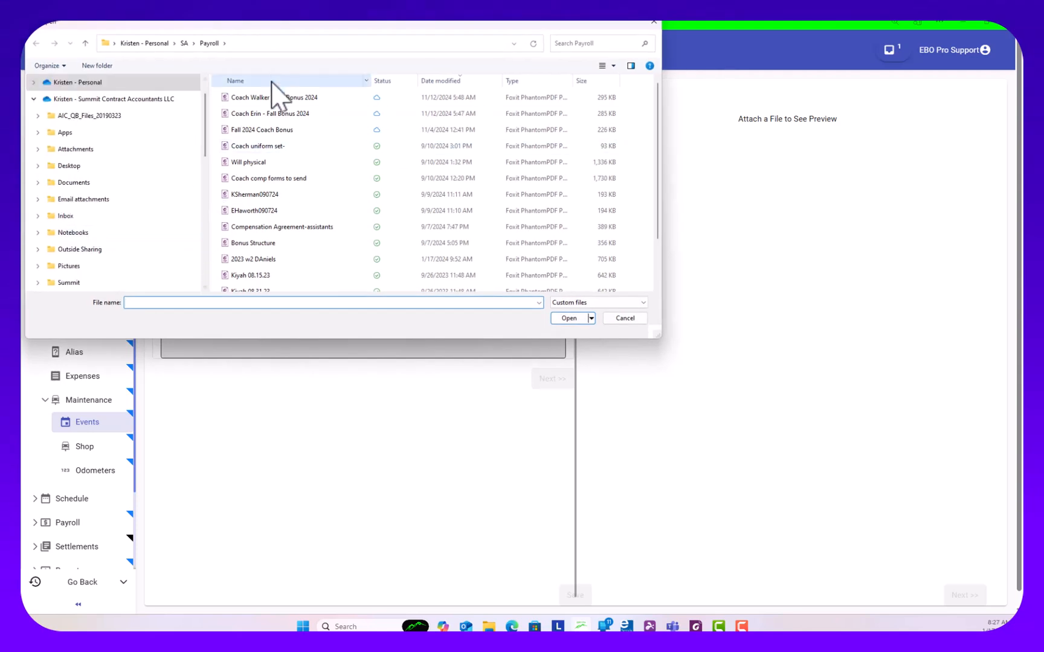
drag(256, 23, 256, 170)
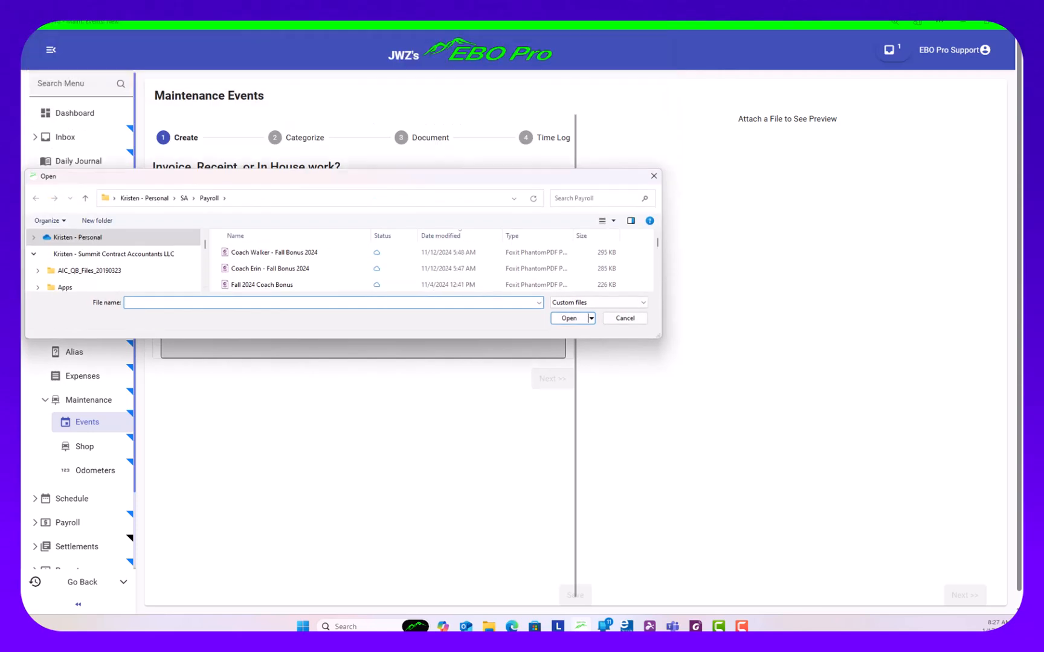
drag(322, 180, 22, 203)
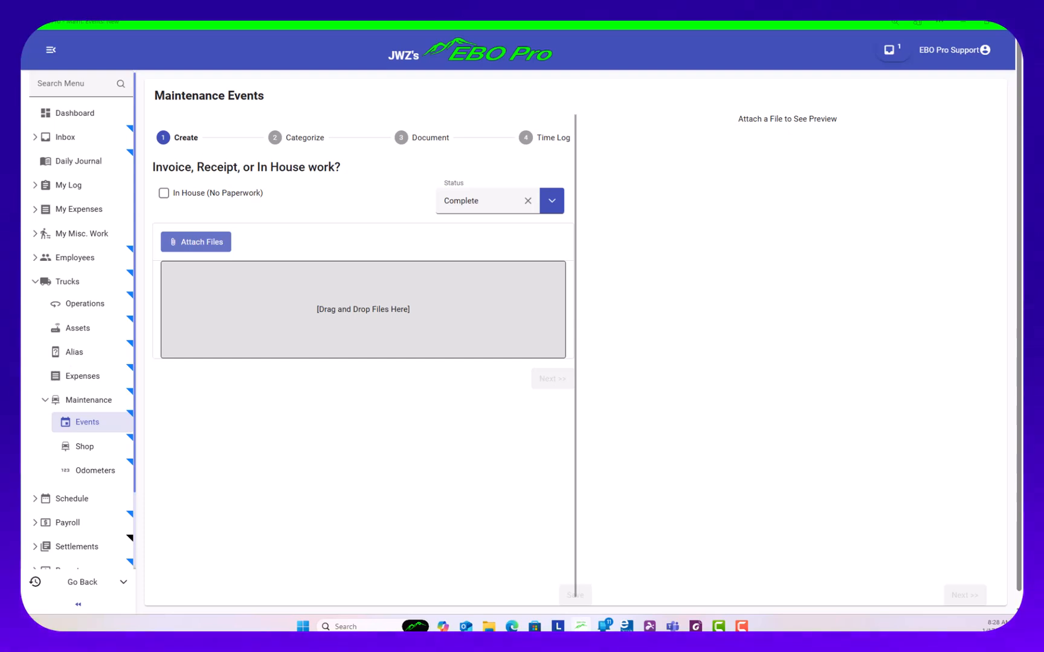
drag(32, 322, 342, 343)
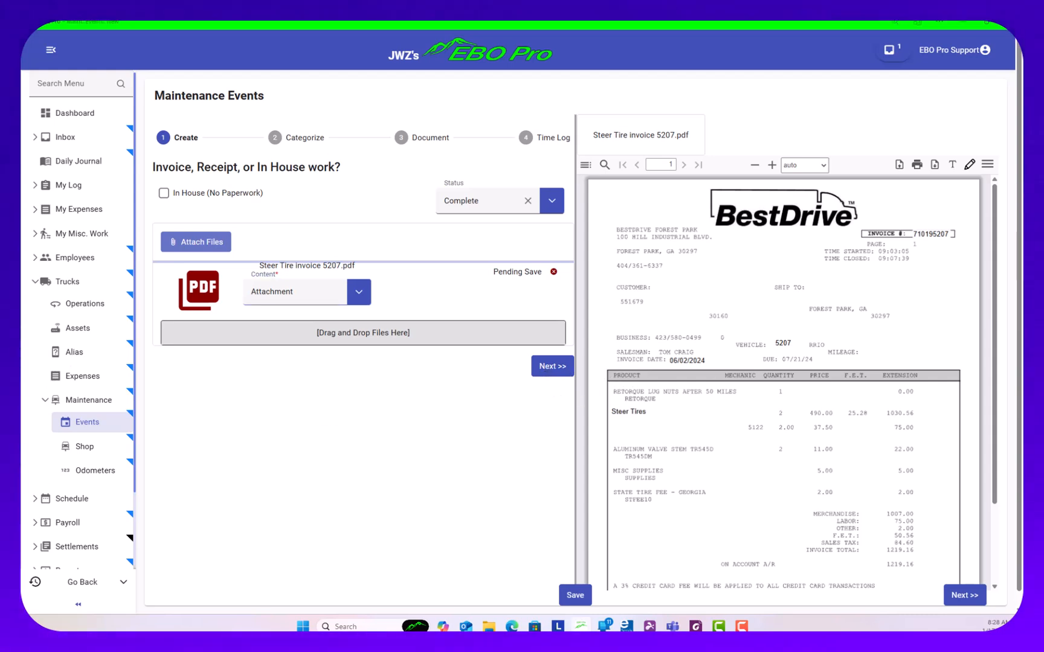
Categorize the event with maintenance date 01/01/2025 and truck unit number 523886, and continue to the Document stage
click(566, 370)
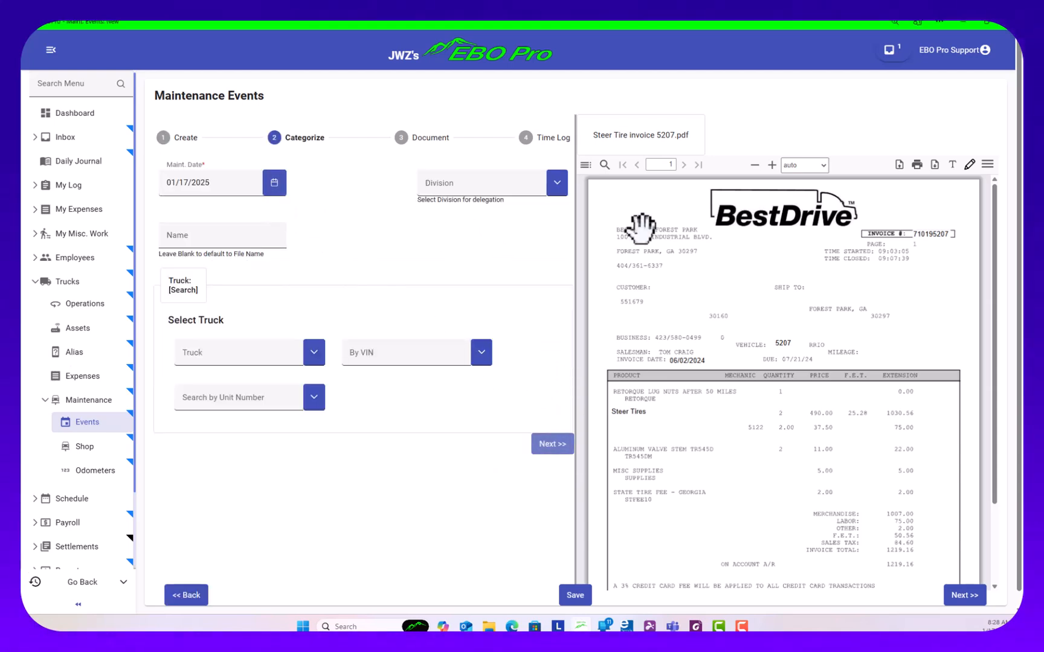
click(273, 184)
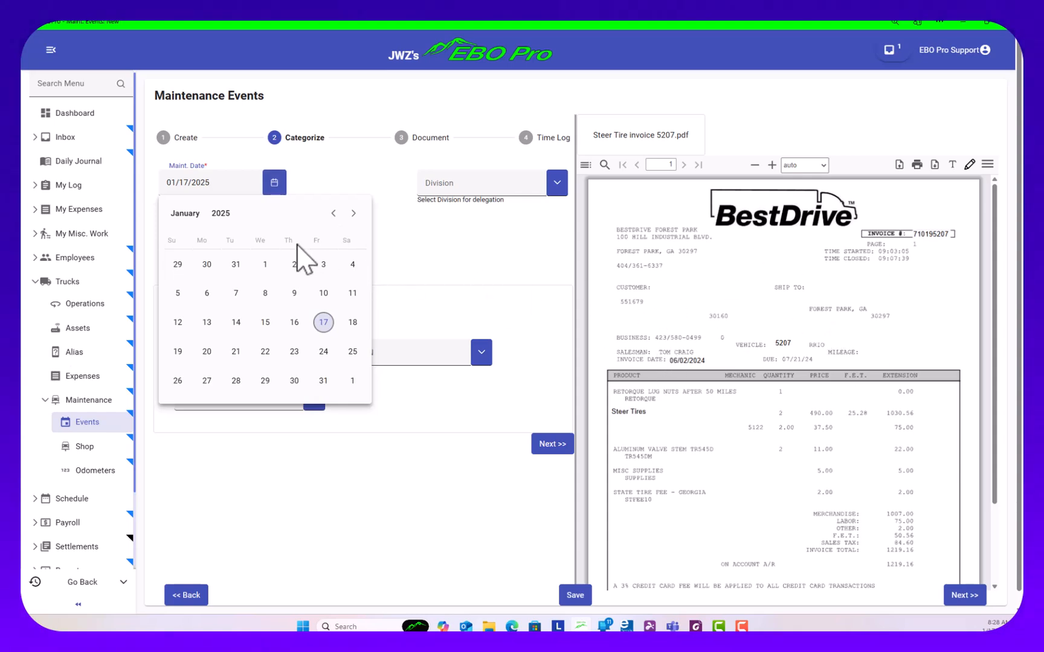
click(266, 265)
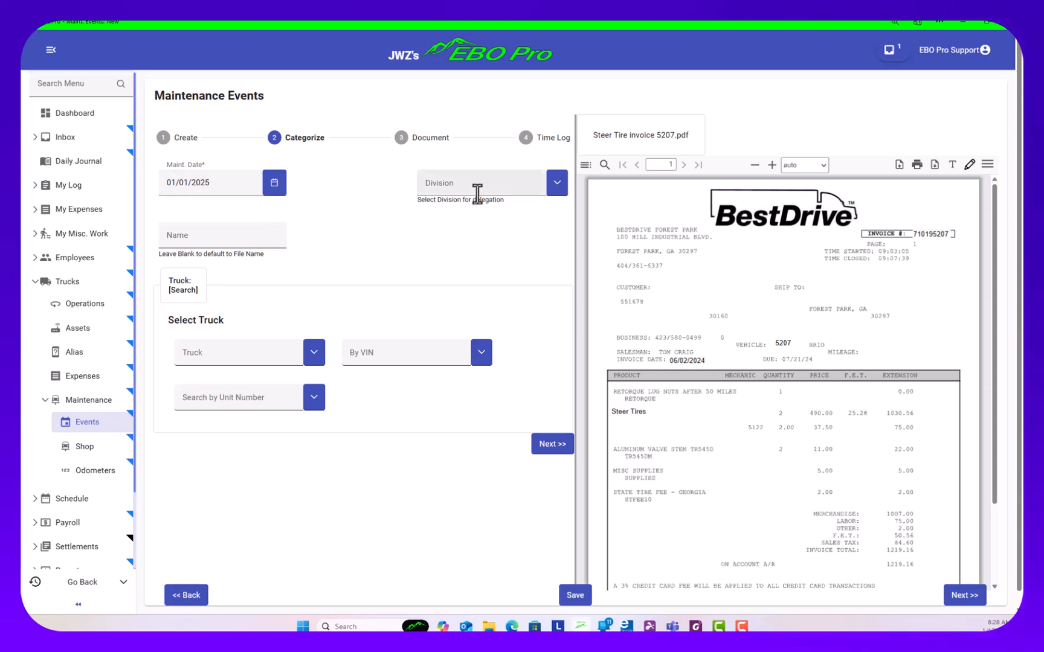
click(278, 400)
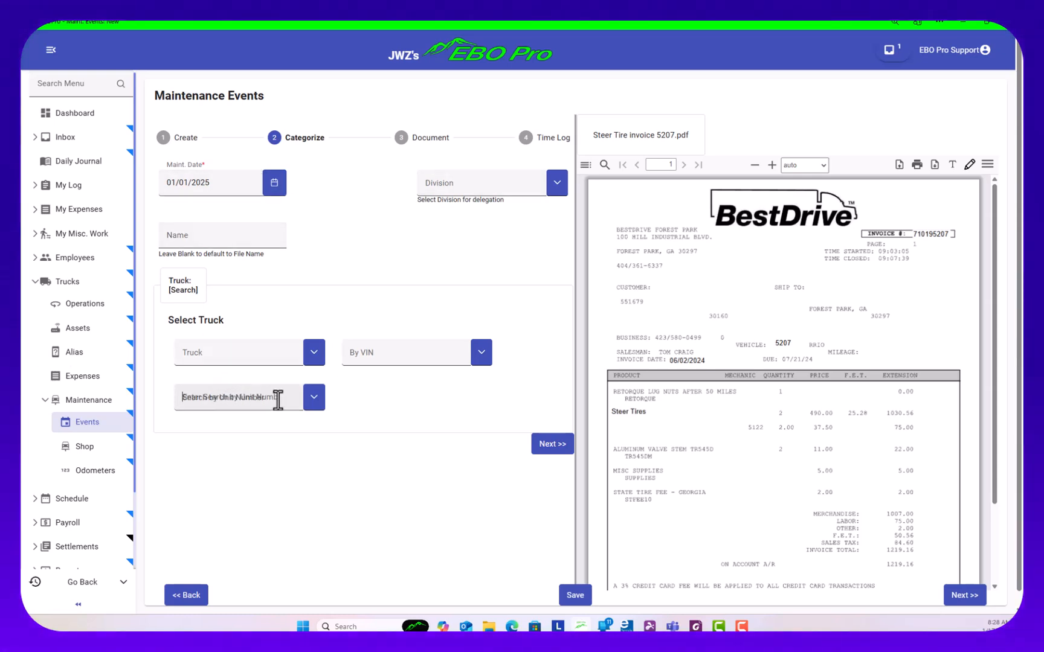
text(886)
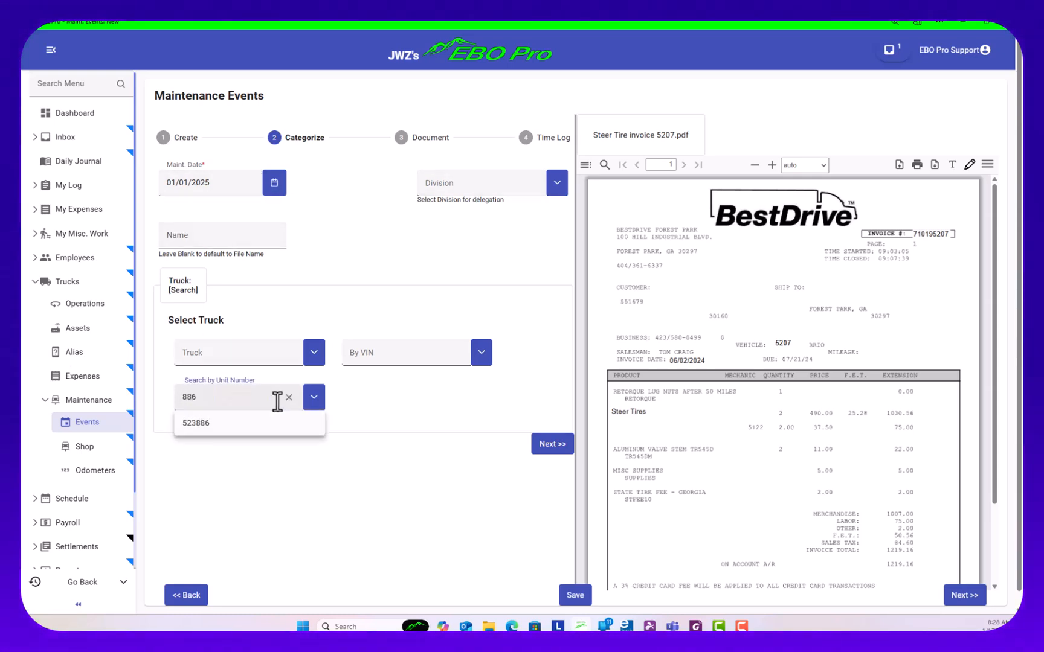
click(200, 423)
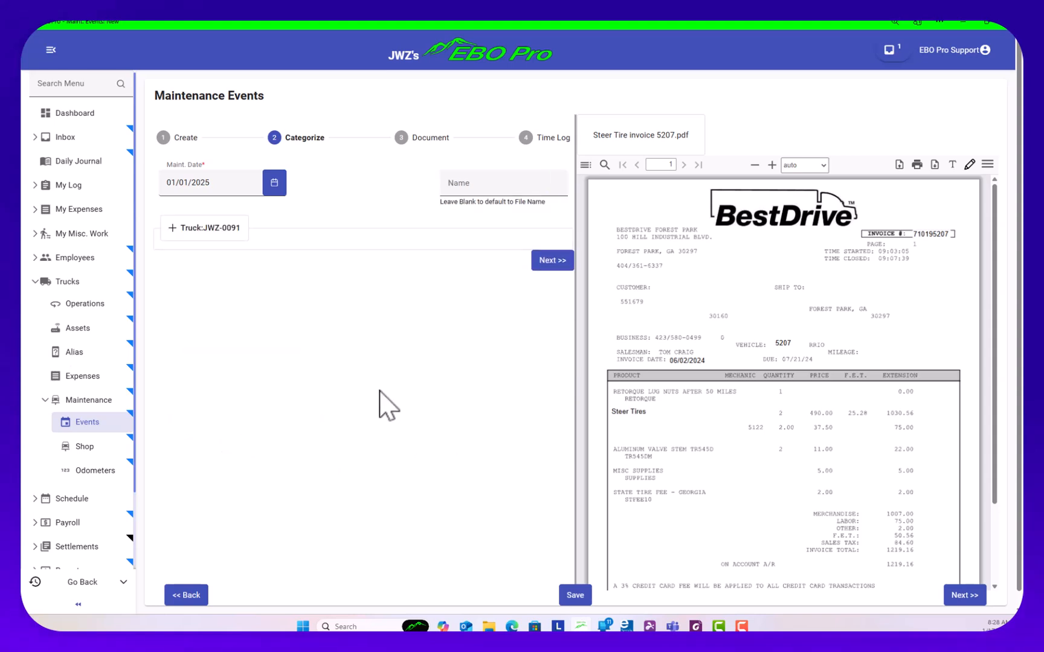
click(534, 260)
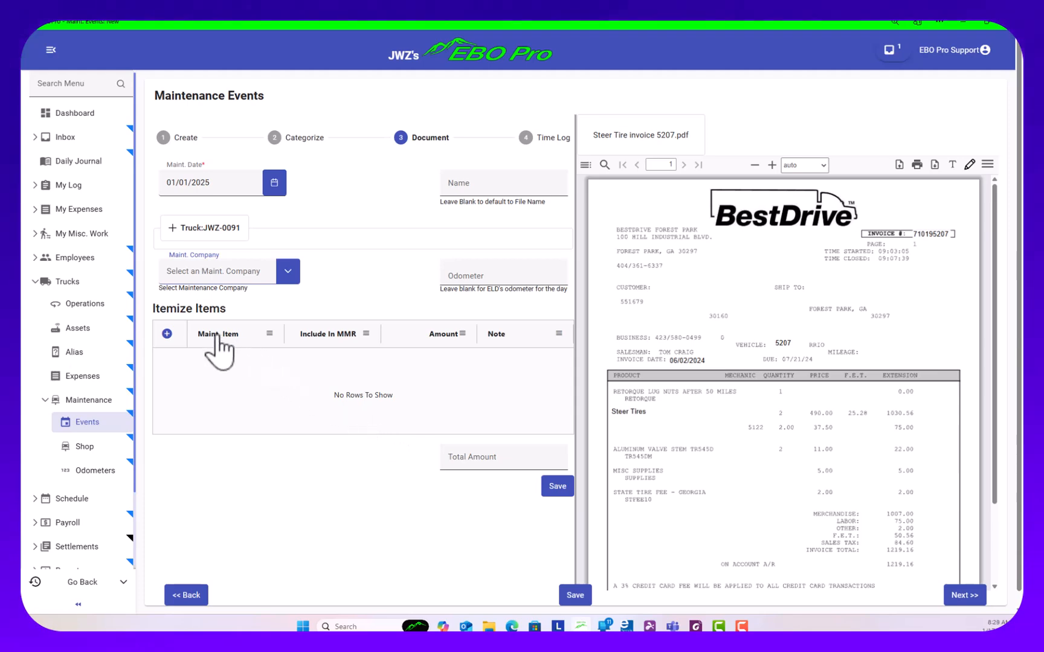
Start an itemized entry for the event and review the available maintenance items without choosing one
click(167, 333)
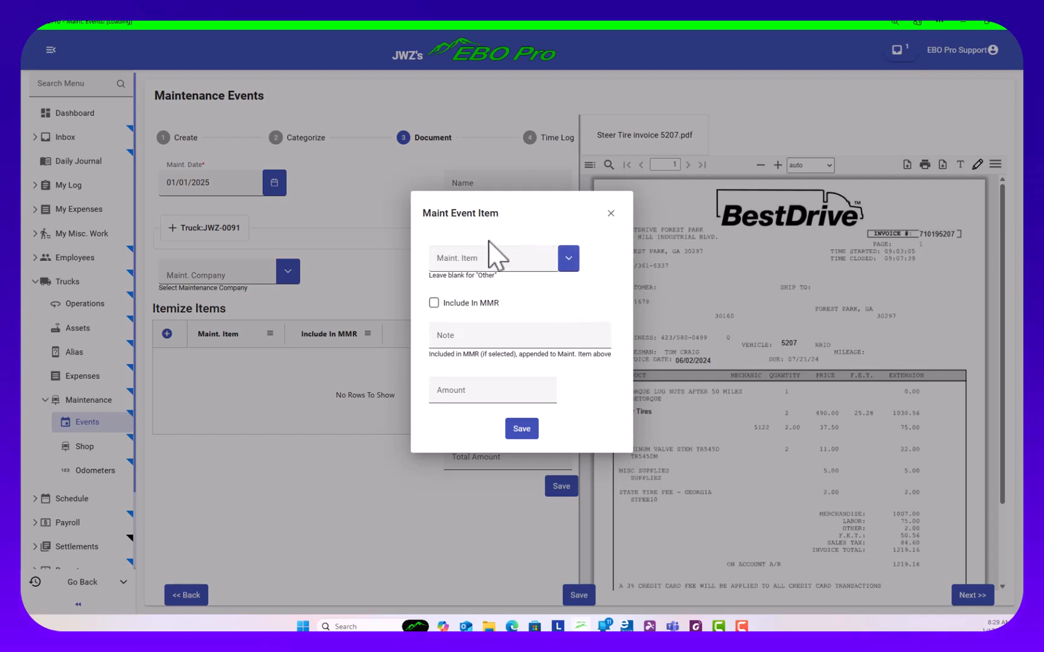
click(568, 258)
scroll(522, 362, down, 1)
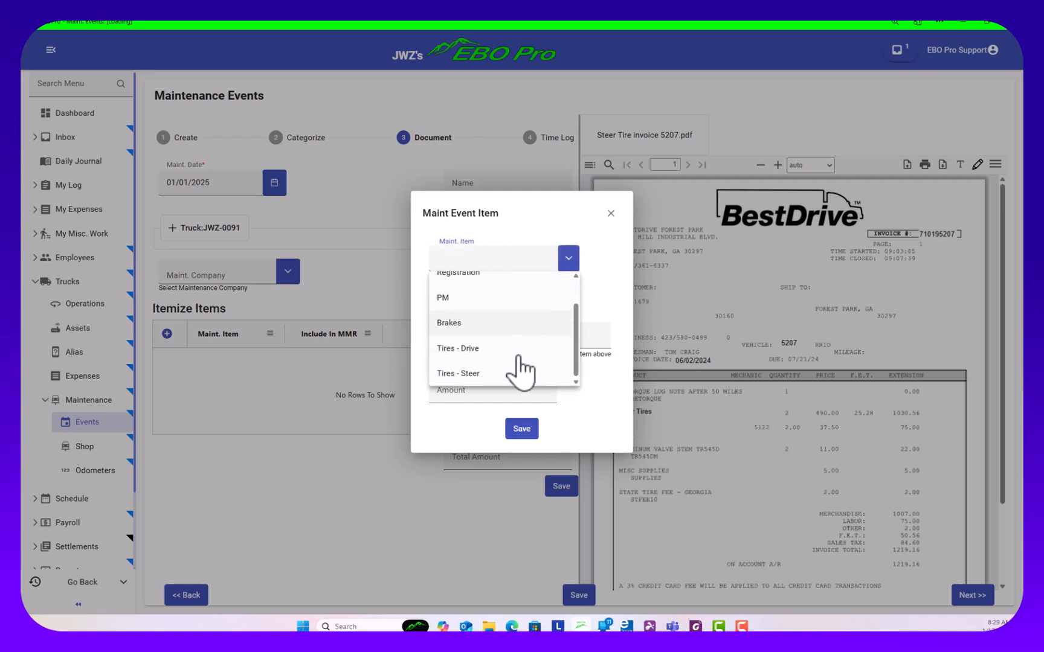
scroll(513, 302, up, 1)
scroll(513, 339, down, 1)
click(565, 256)
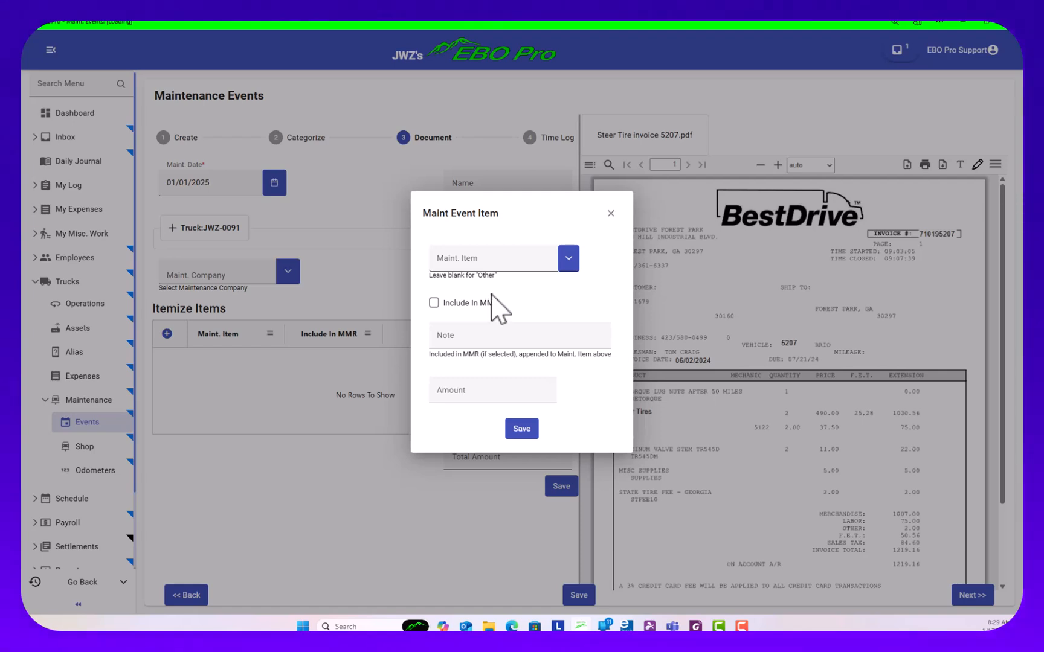
Enter "Replaced tire" as the note of the event item, leaving its maintenance item blank
click(438, 333)
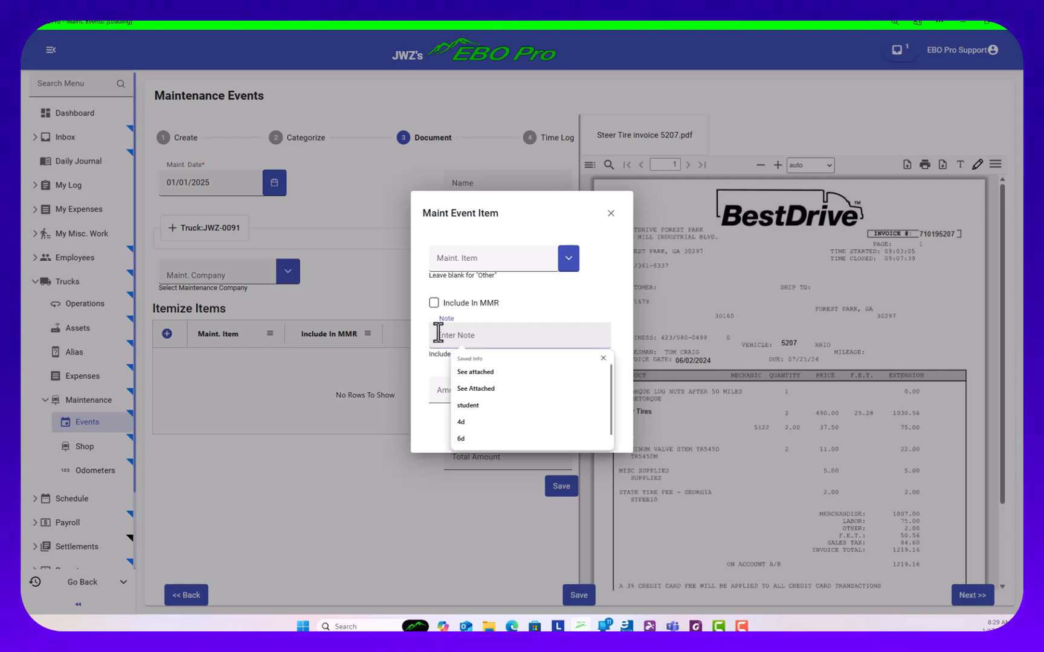
text(Repair)
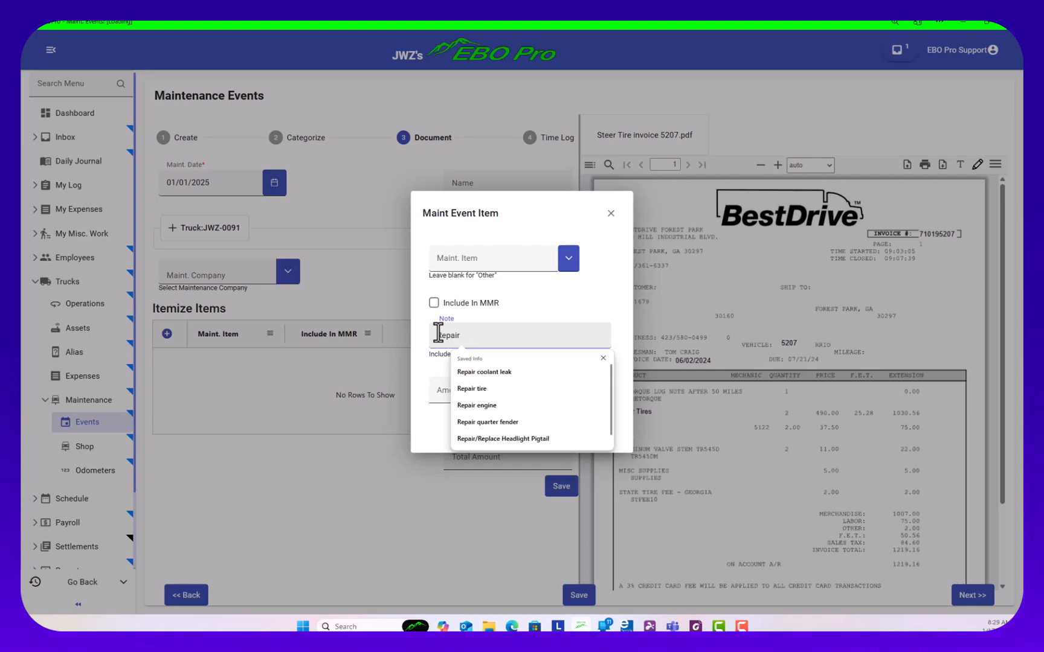
key(BackSpace)
key(BackSpace)
key(BackSpace)
key(BackSpace)
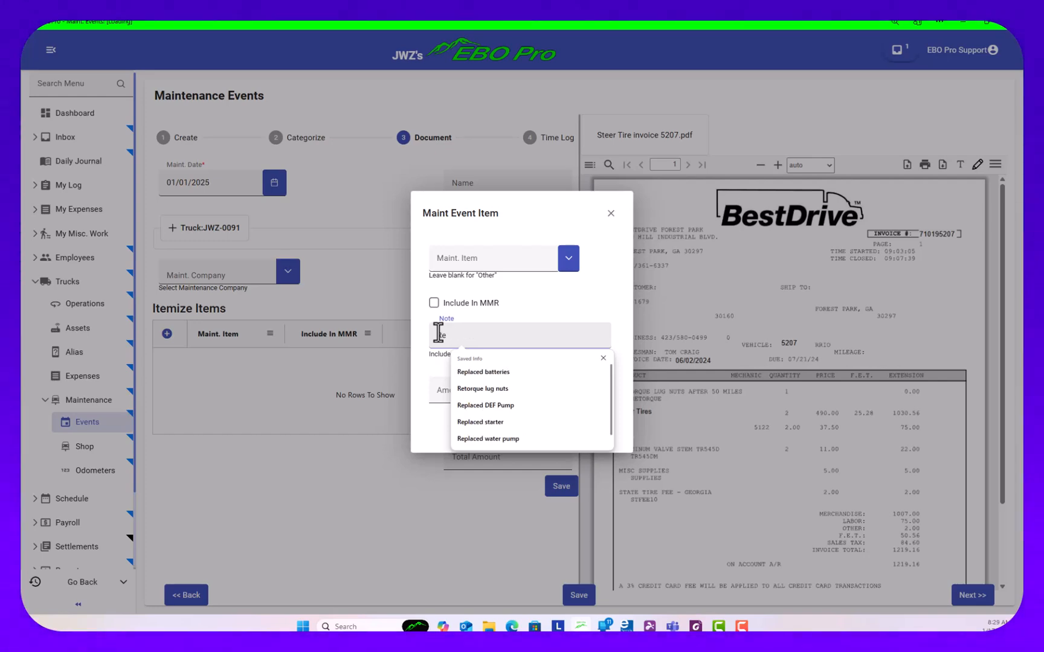
text(placed tire)
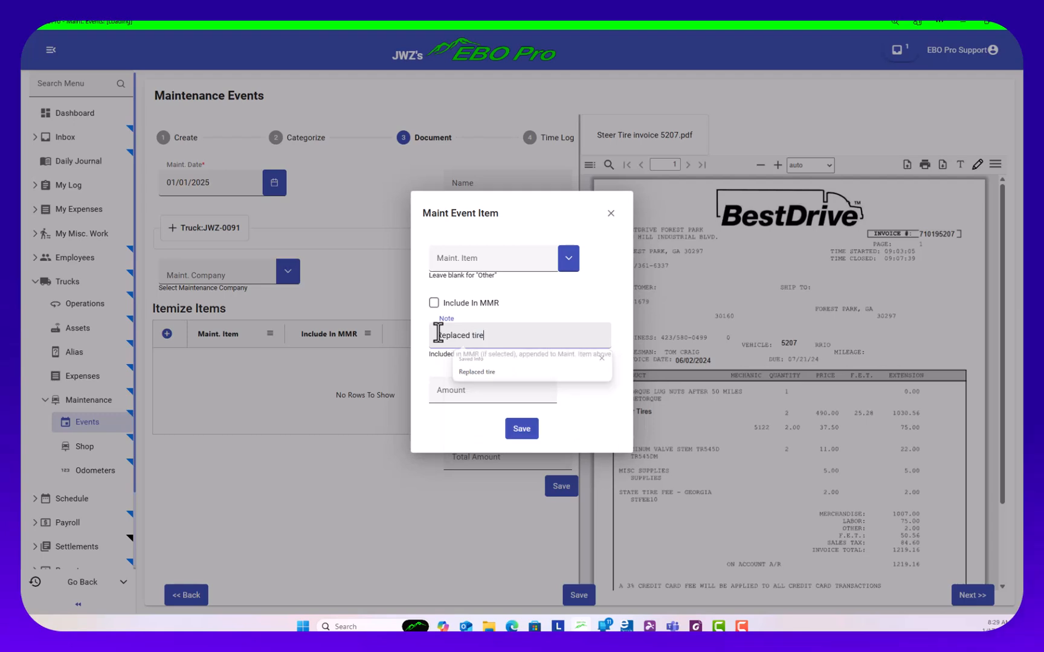
Clear the "Replaced tire" note from the event item, leaving Include In MMR unchecked
click(435, 303)
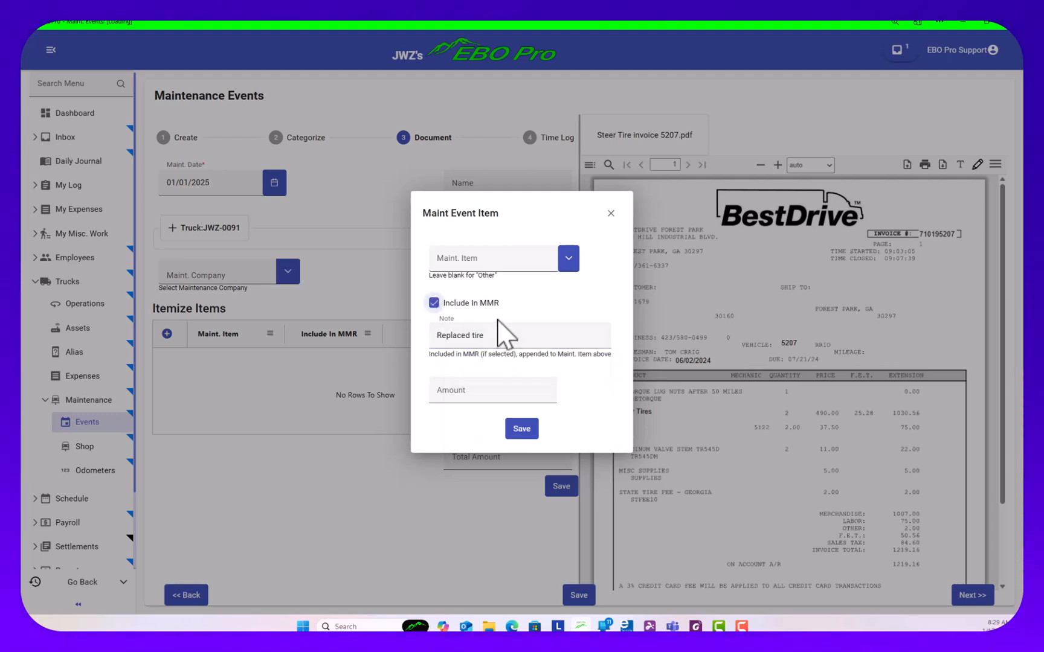
click(434, 304)
drag(501, 338, 433, 335)
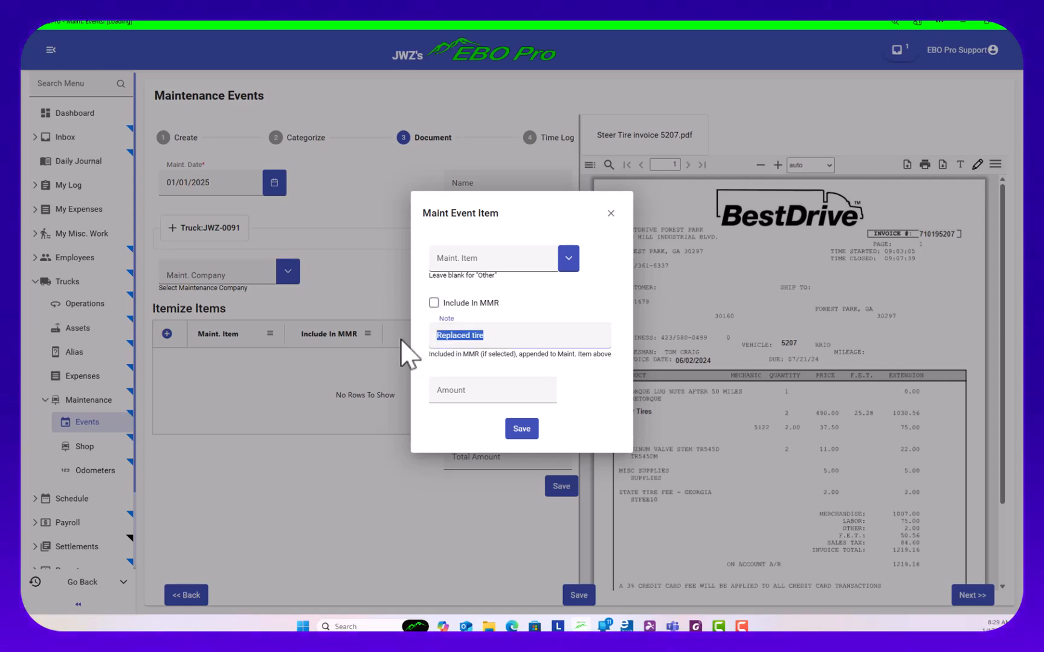
key(BackSpace)
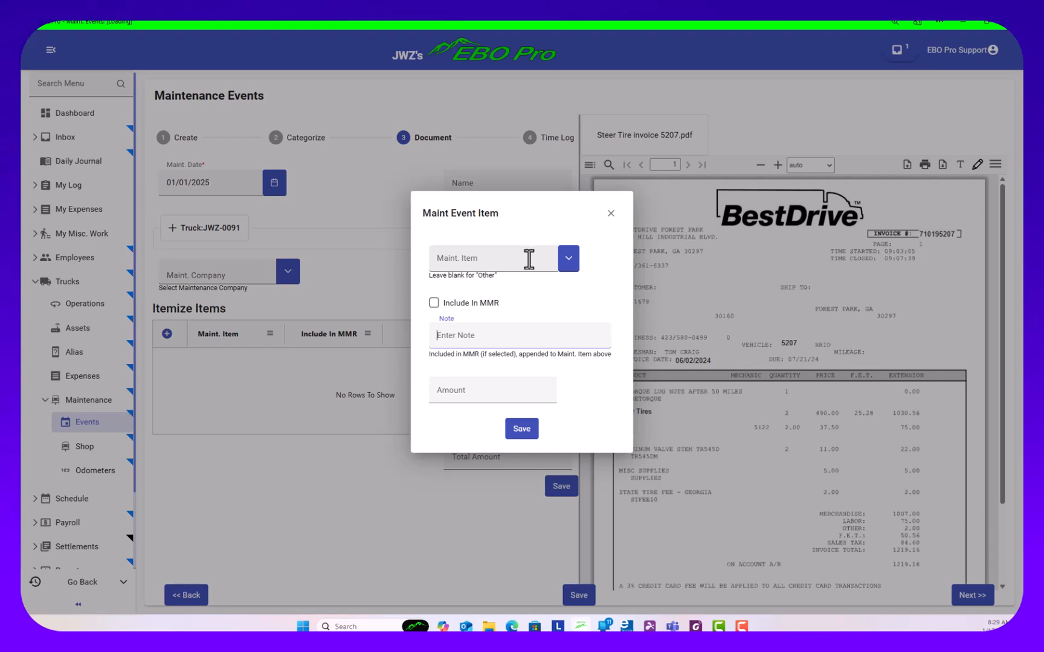
Set the event item's maintenance item to Tires - Steer, after first trying Tires - Drive
click(568, 261)
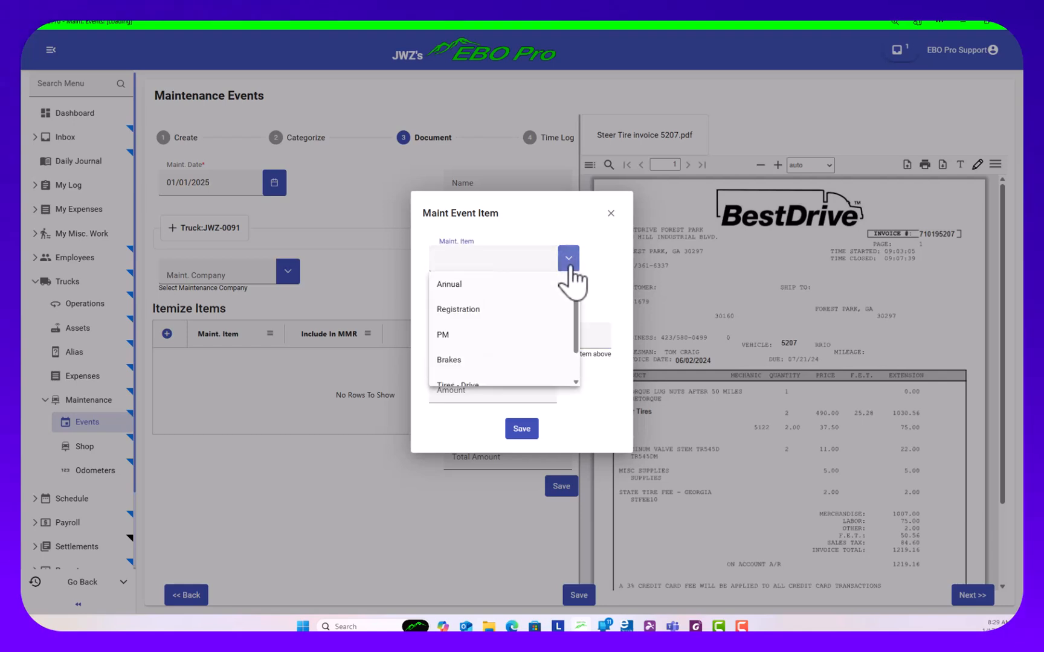
scroll(500, 338, down, 1)
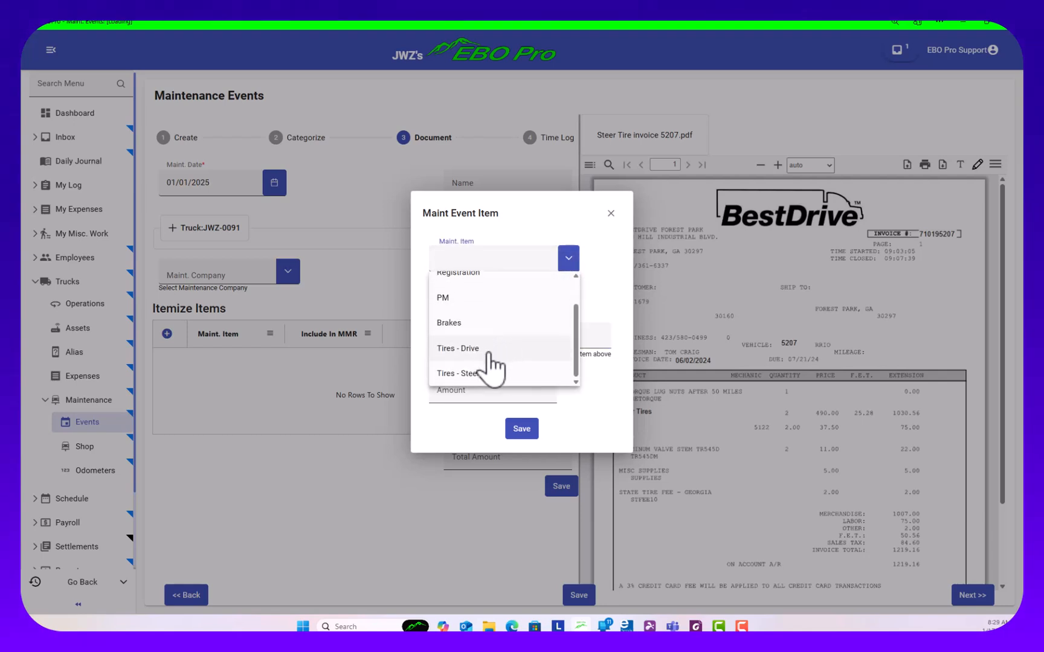
click(491, 356)
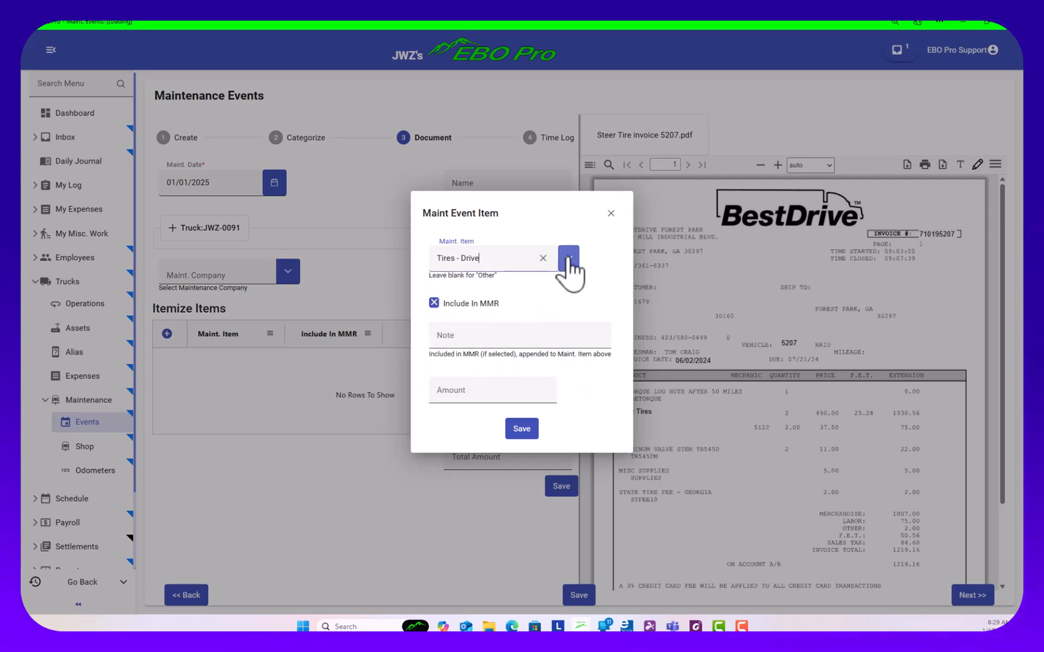
click(568, 260)
scroll(514, 362, down, 1)
click(500, 370)
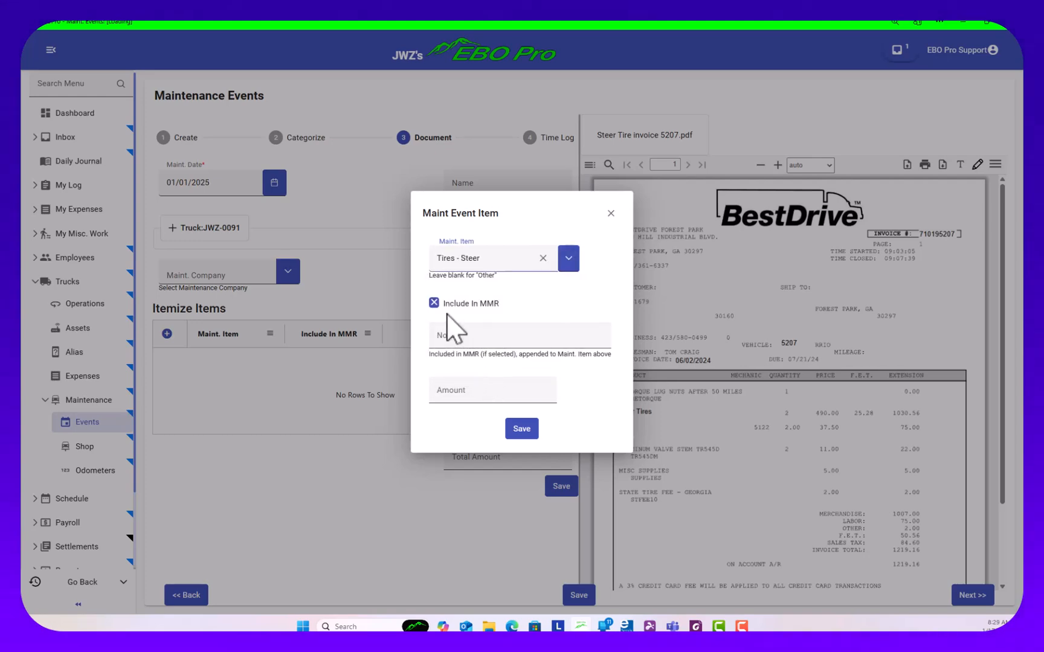
Include the Tires - Steer item in the MMR, set its amount to $1,219.16 and save the item
click(433, 303)
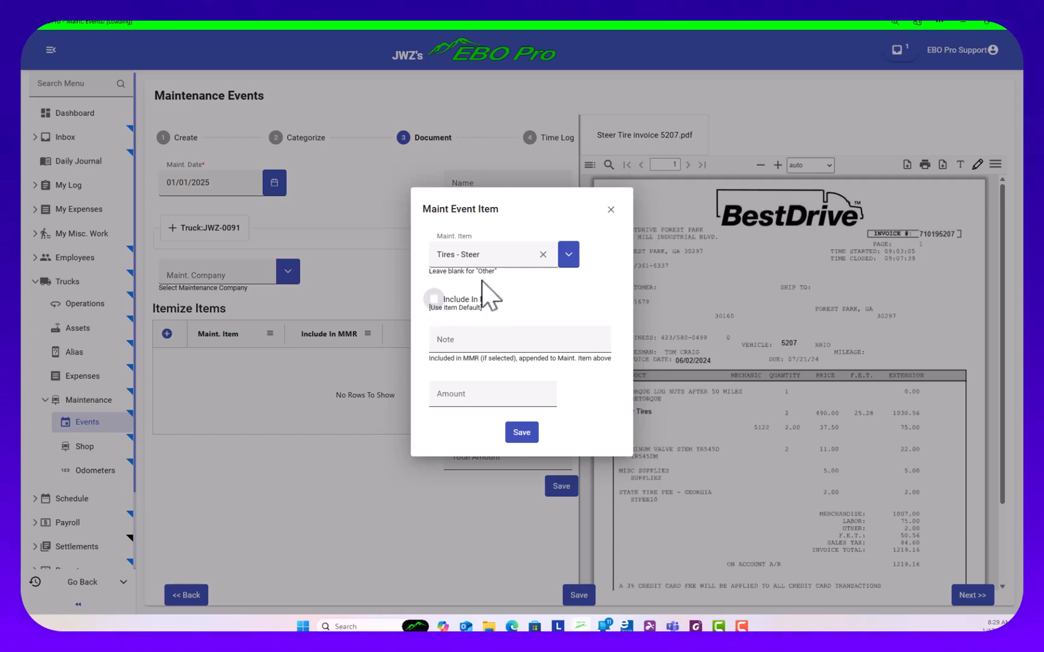
click(436, 302)
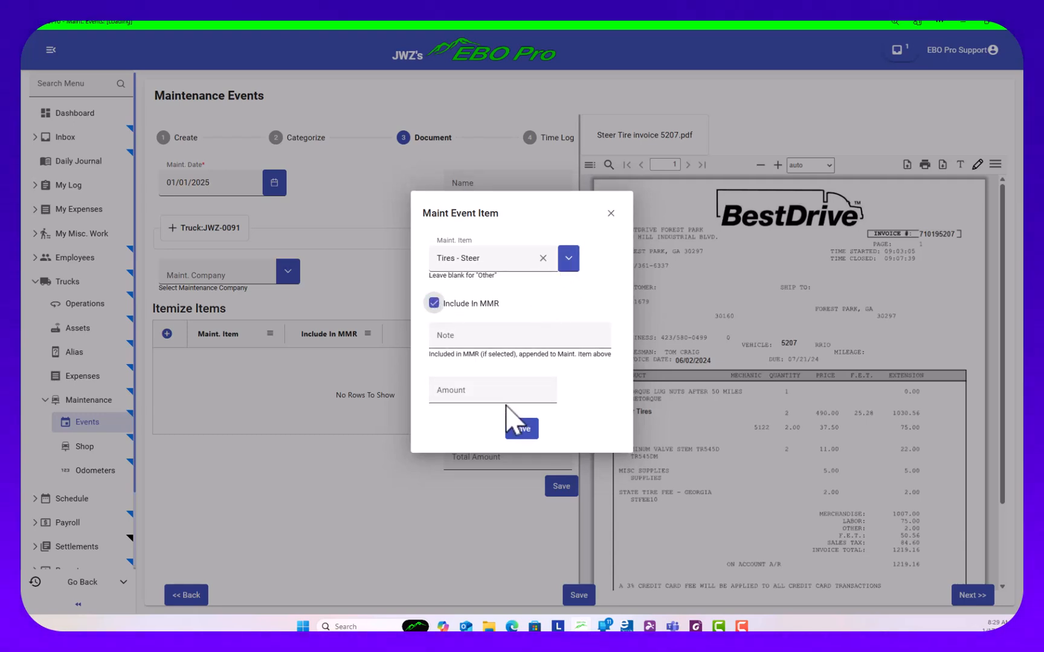
click(491, 391)
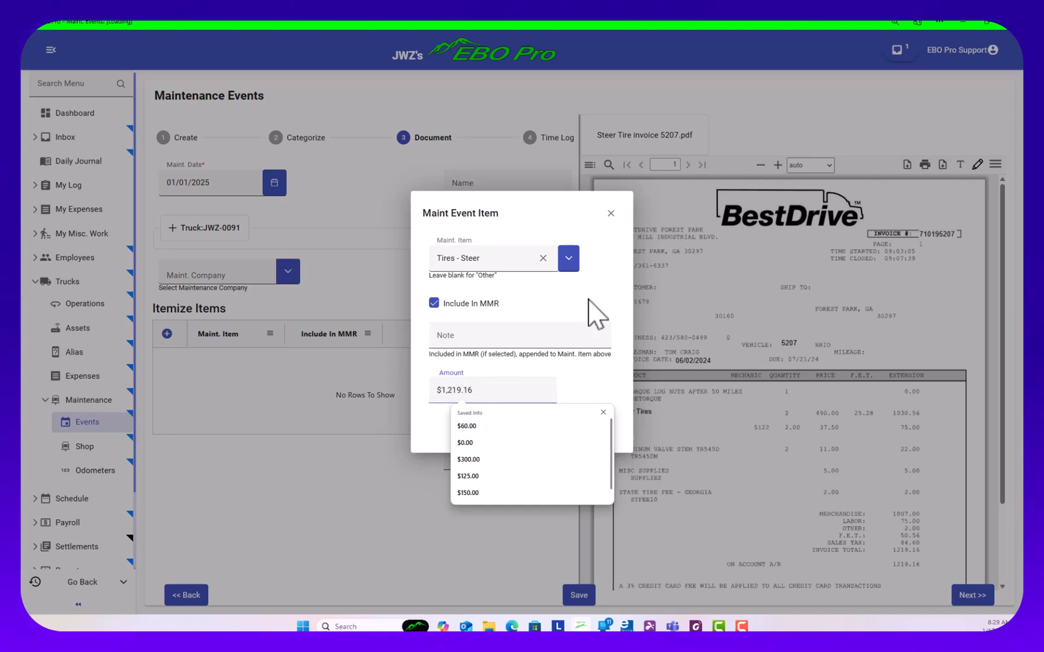
click(538, 430)
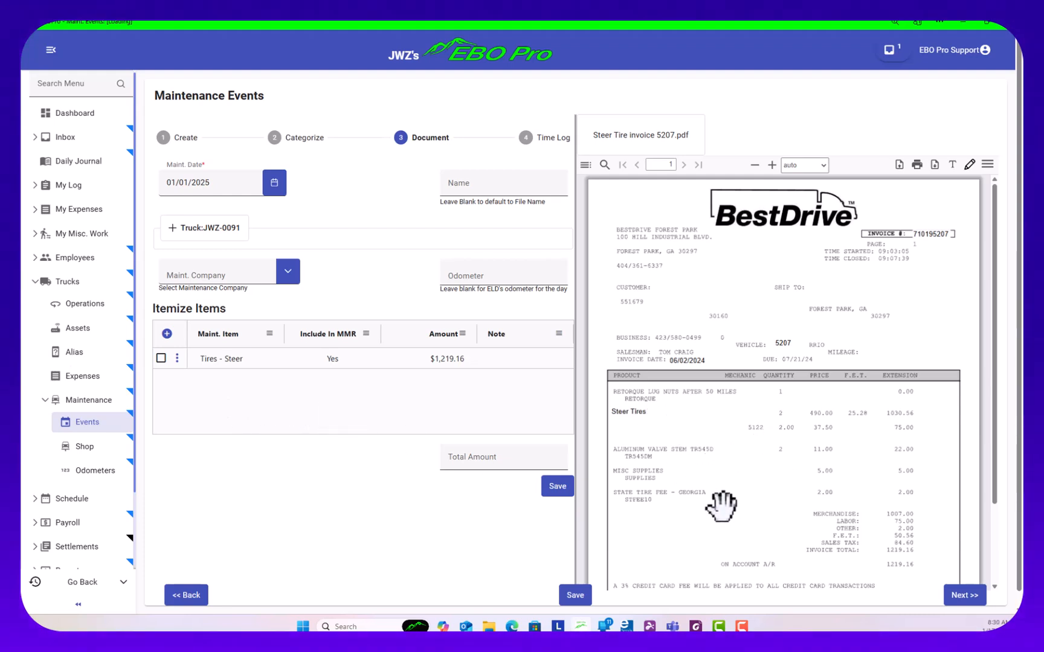
Add a Brakes item included in the MMR with no amount, and delete it again from the itemized list
click(166, 333)
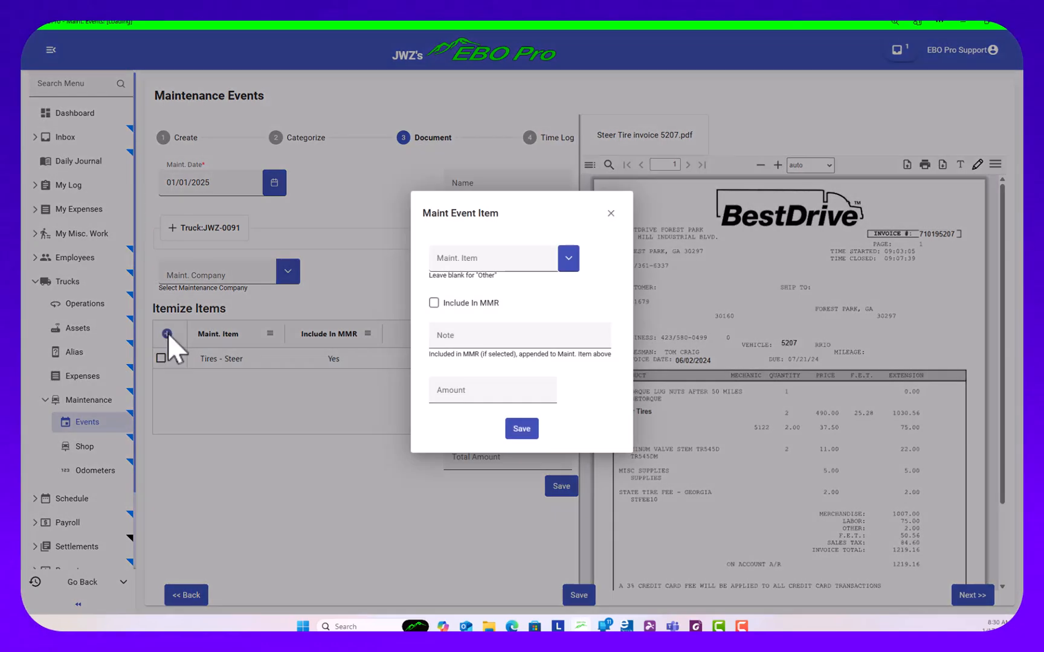
click(569, 259)
click(449, 359)
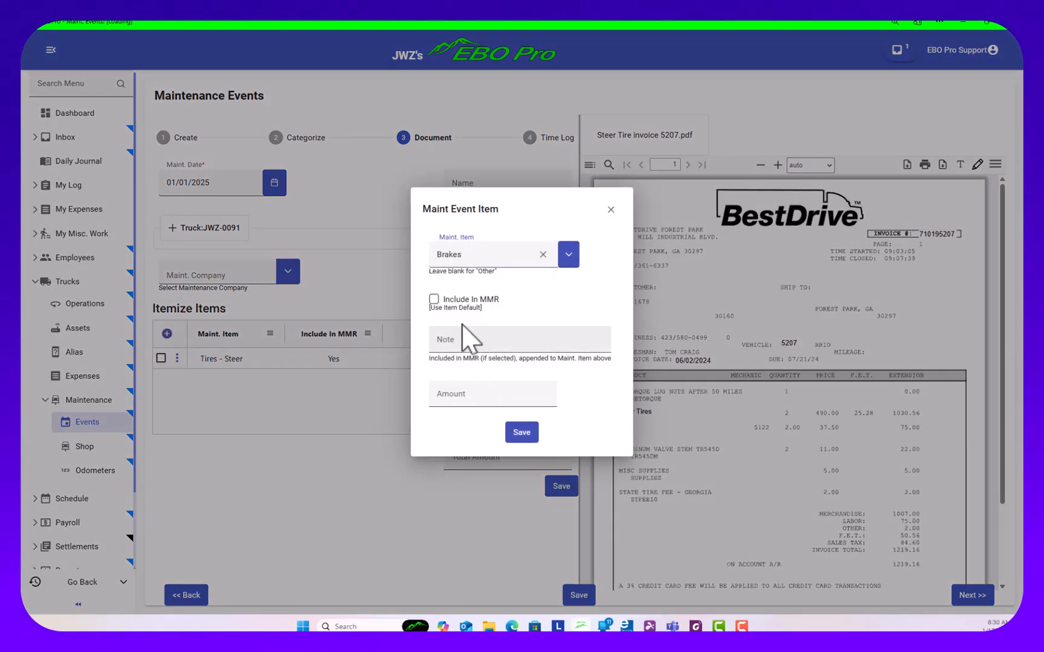
click(433, 300)
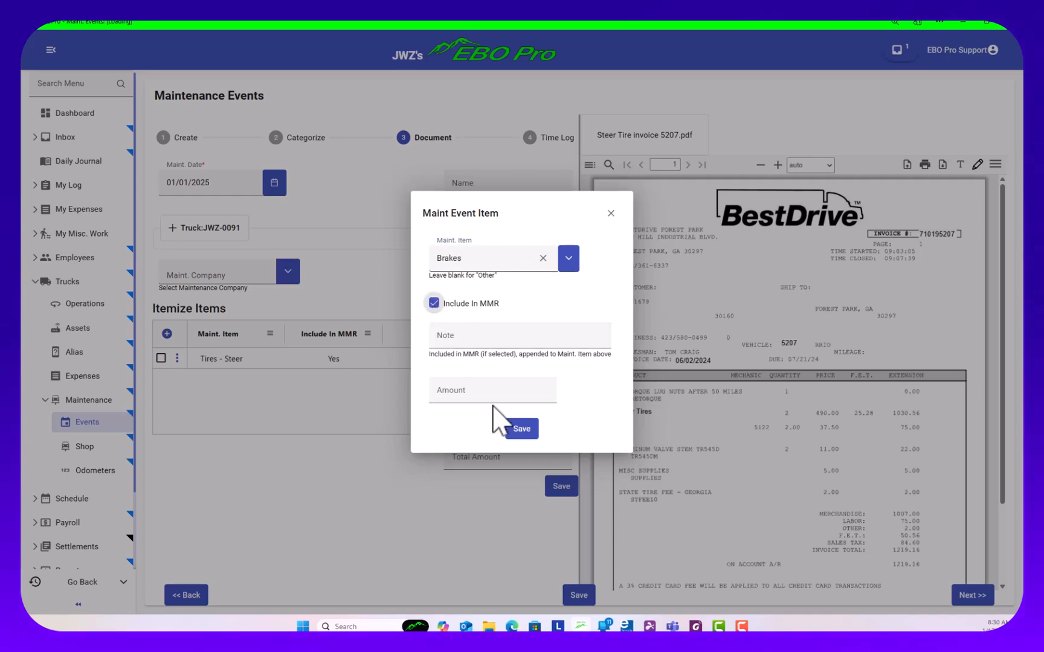
click(513, 430)
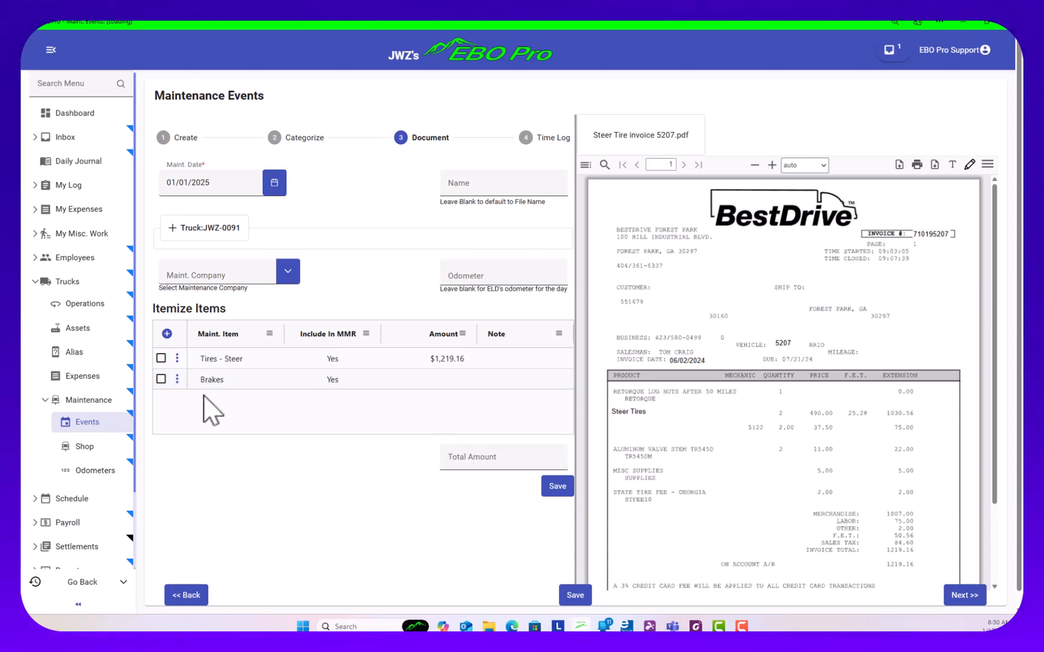
click(177, 379)
click(191, 426)
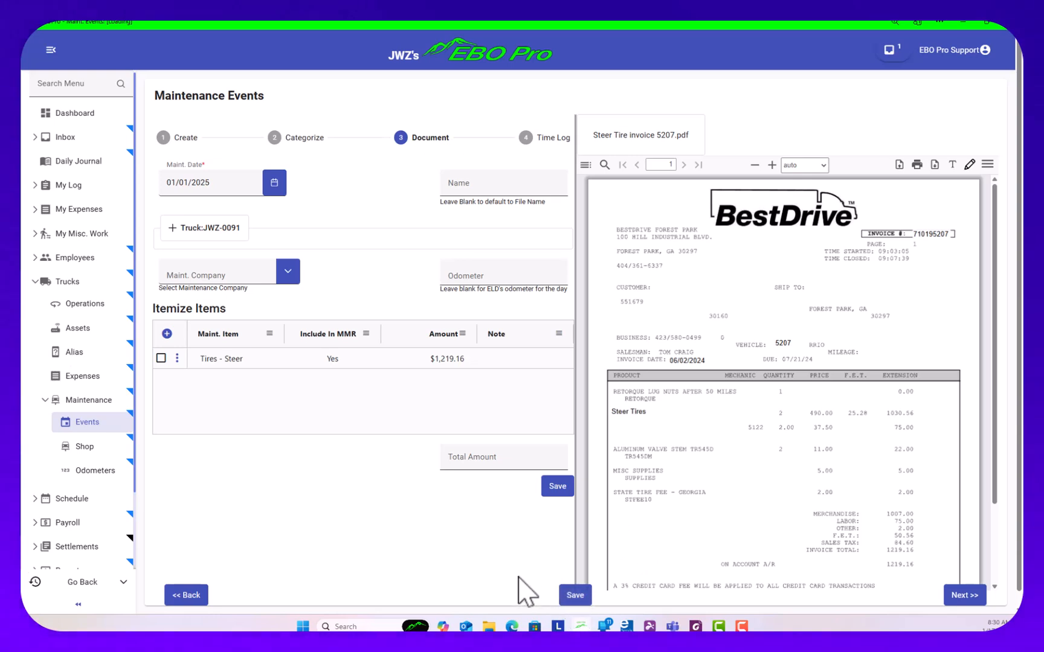
Continue to the Time Log stage without adding work history and save the maintenance event
click(960, 596)
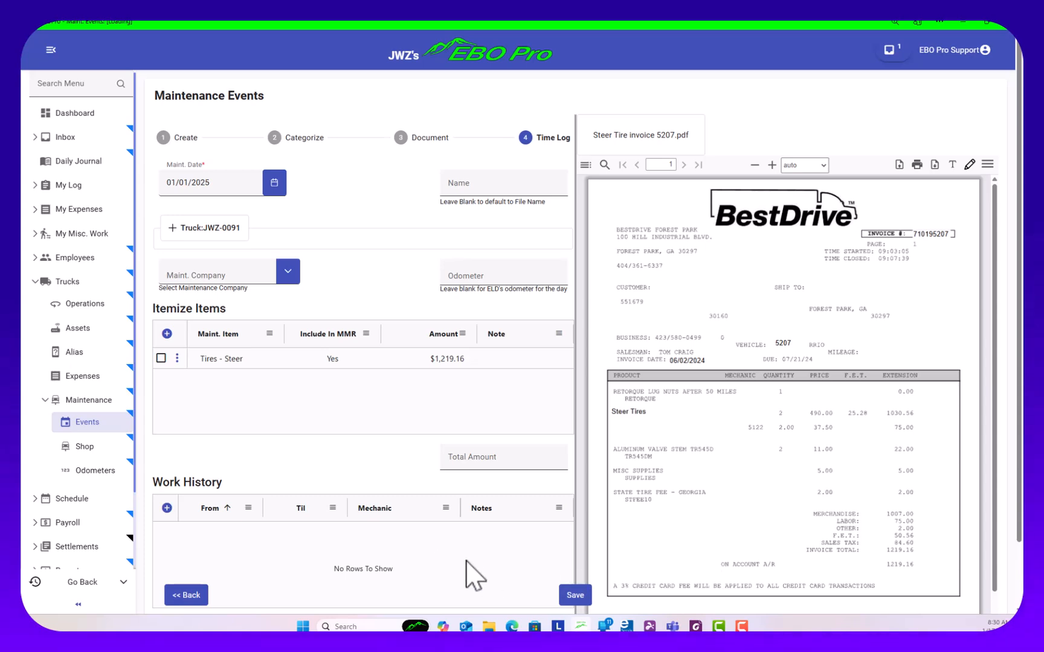
scroll(487, 558, down, 1)
click(575, 596)
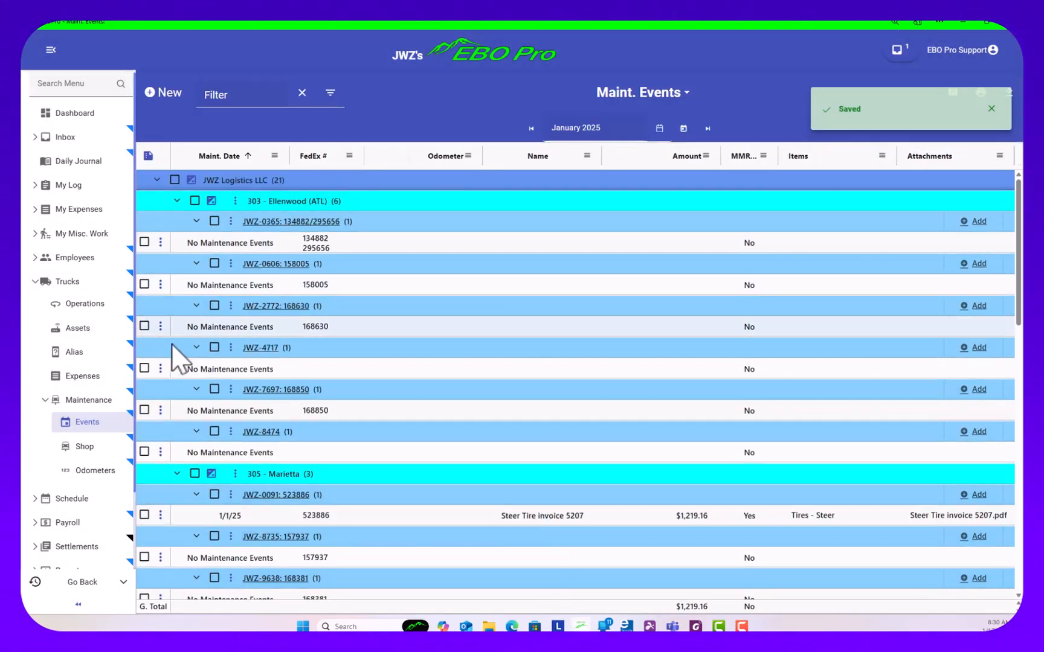
Filter the maintenance events by 886 to review the Steer Tire invoice 5207 event, saving it and clearing the filter
click(247, 93)
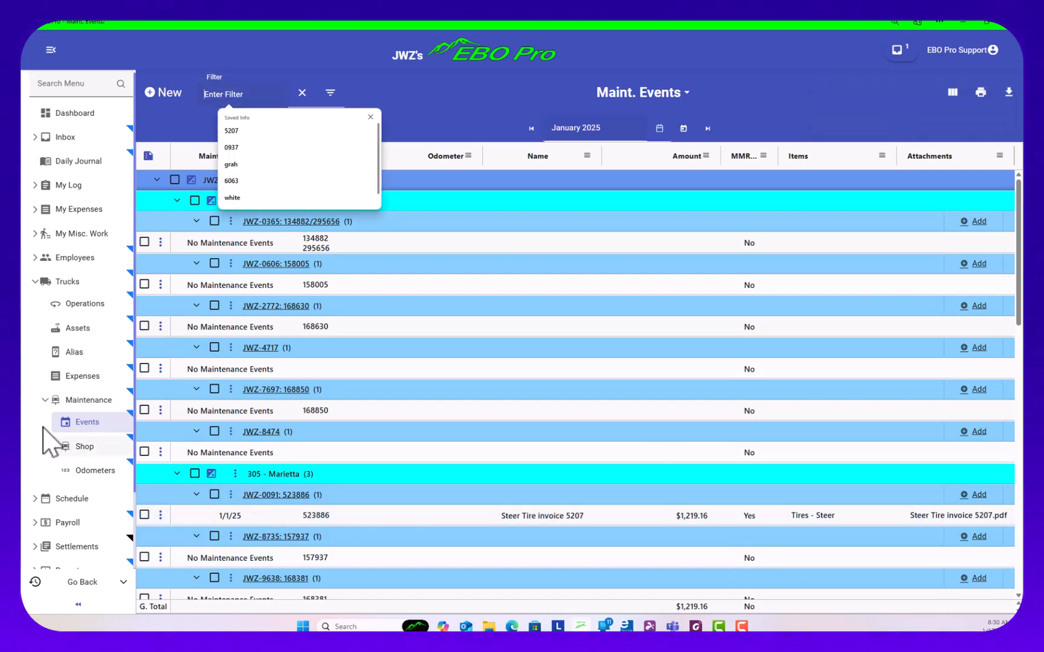
click(270, 23)
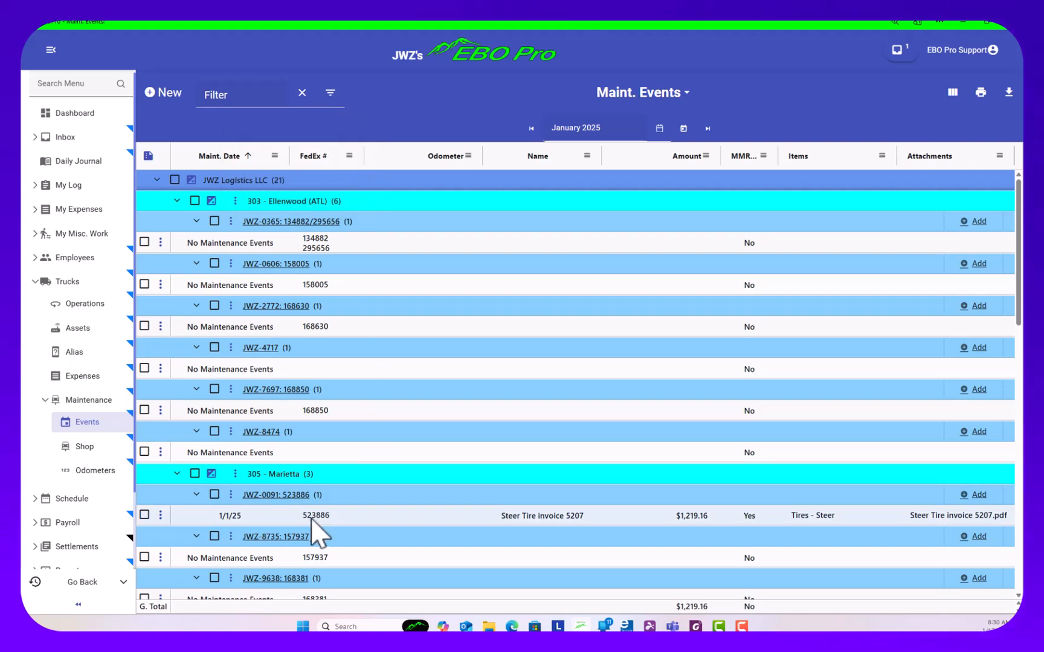
click(239, 94)
text(886)
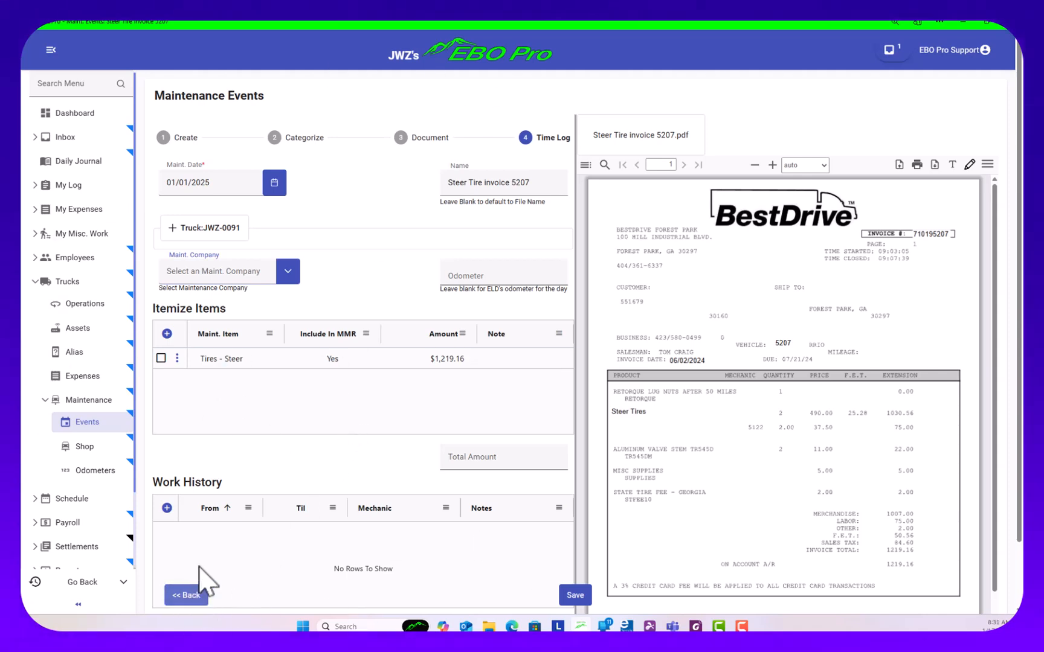
click(575, 598)
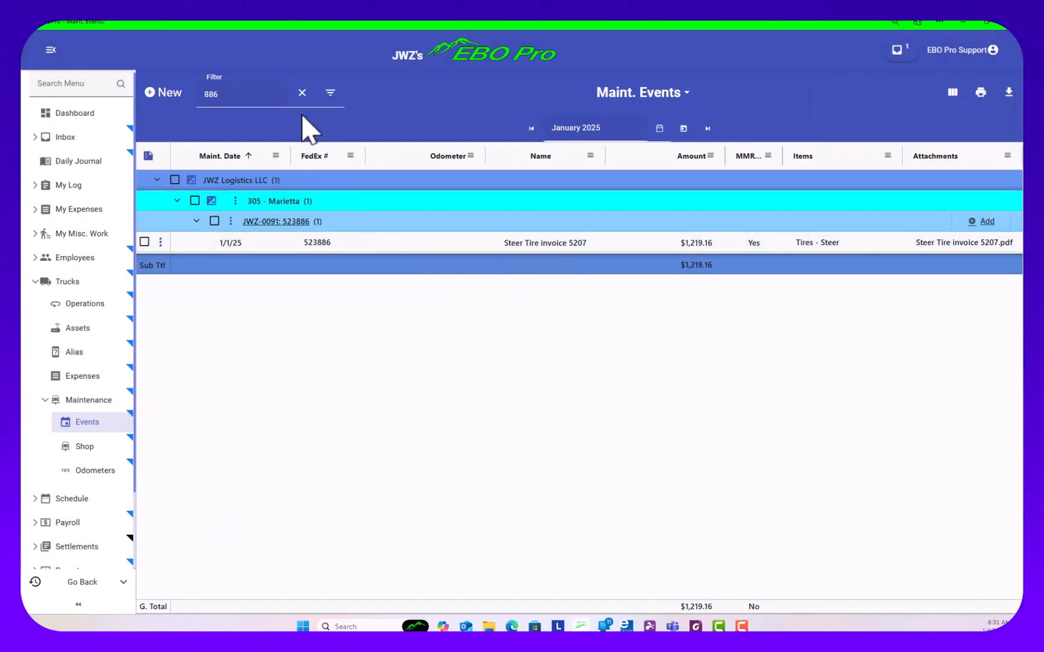
click(302, 93)
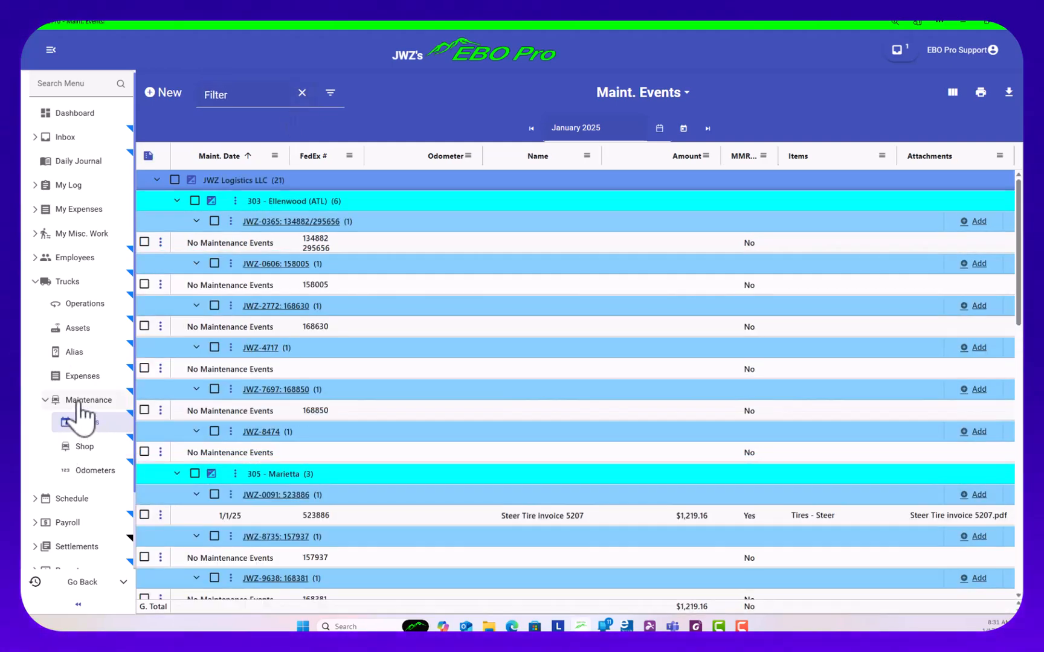
Open the maintenance status overview, filter it by 886 and widen the Maint. Plan Item column to read the plan items in full
click(79, 401)
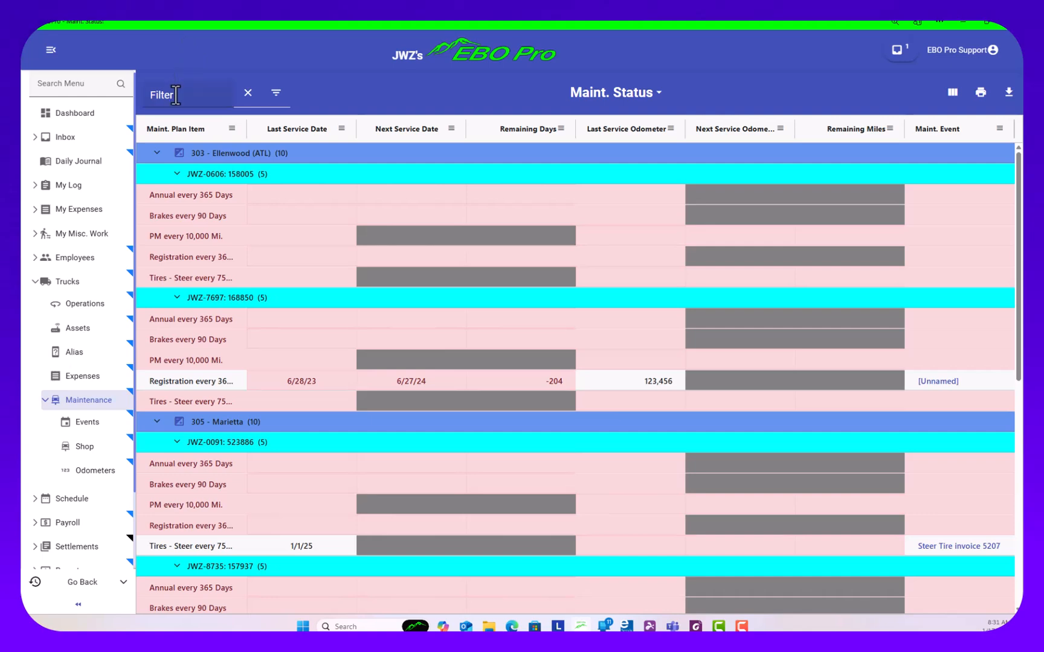
click(176, 94)
text(886)
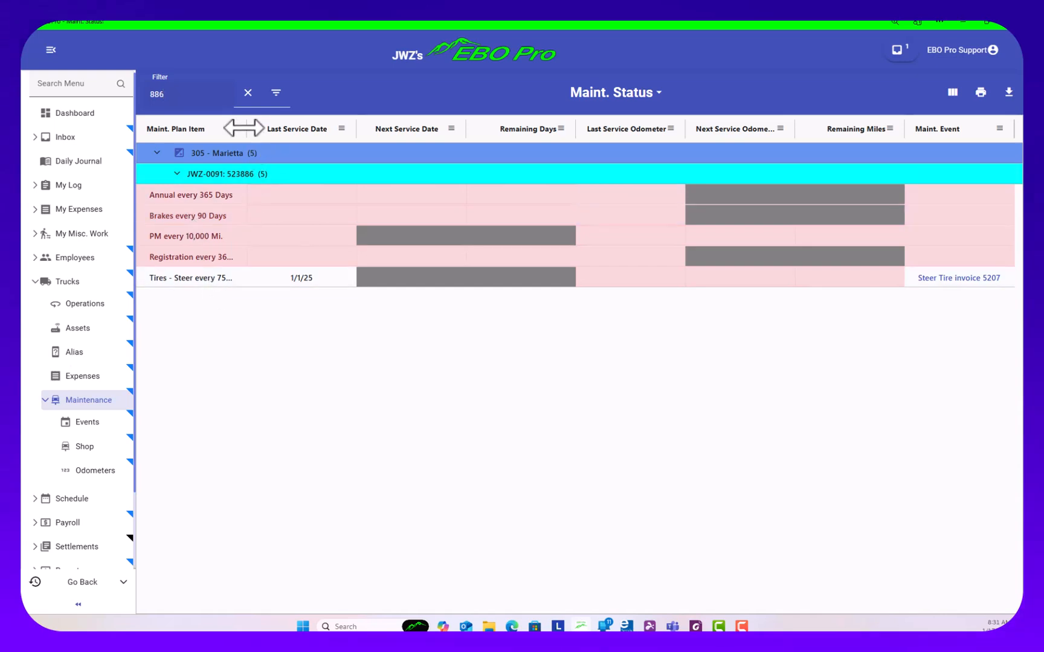
drag(244, 127, 283, 130)
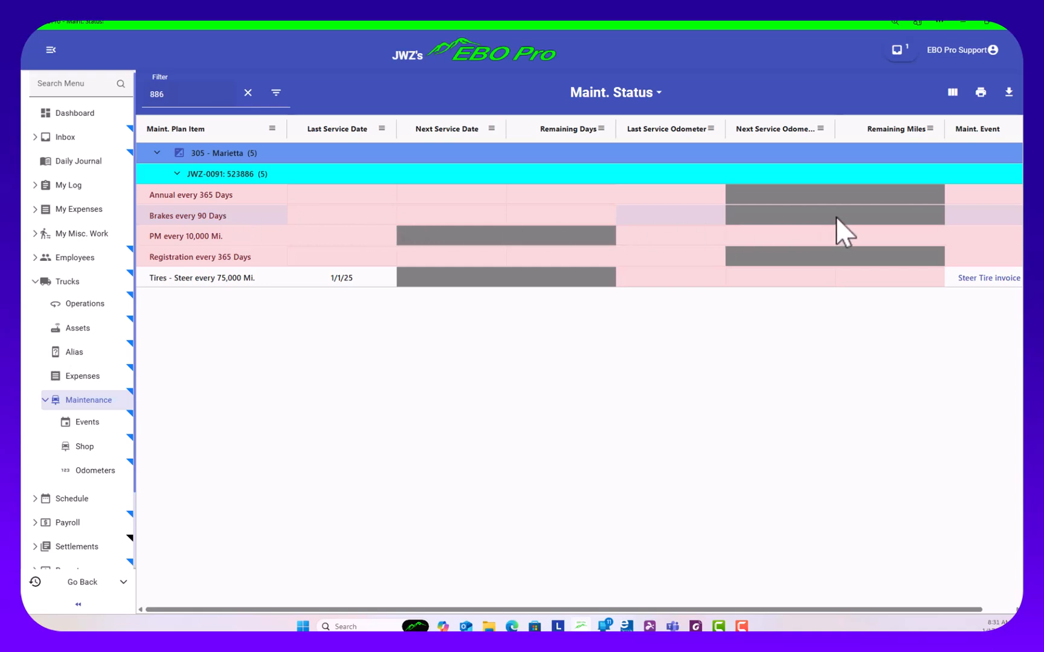
Create a new maintenance event and attach the file M&M Mobile Truck & Trailer Repair Invoice 1885.pdf to it
click(87, 423)
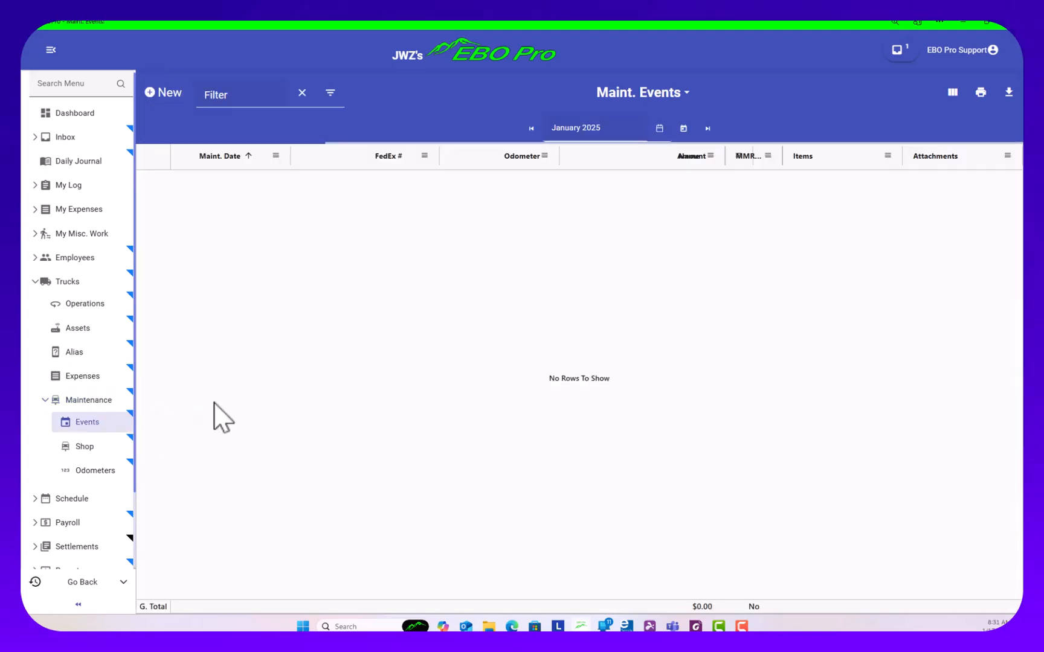
click(153, 96)
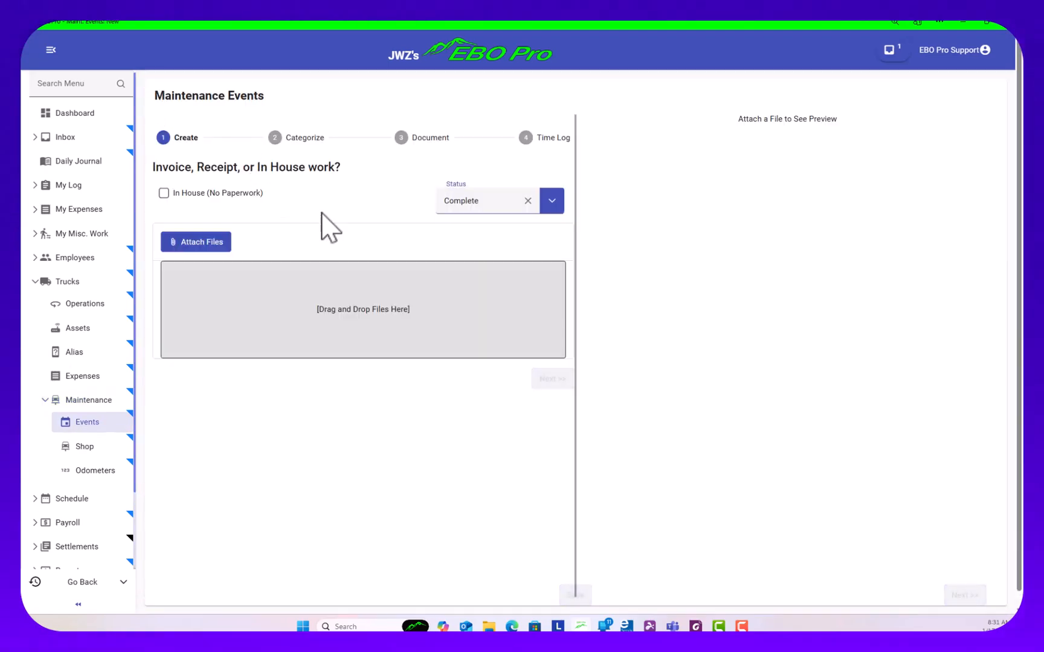
click(189, 243)
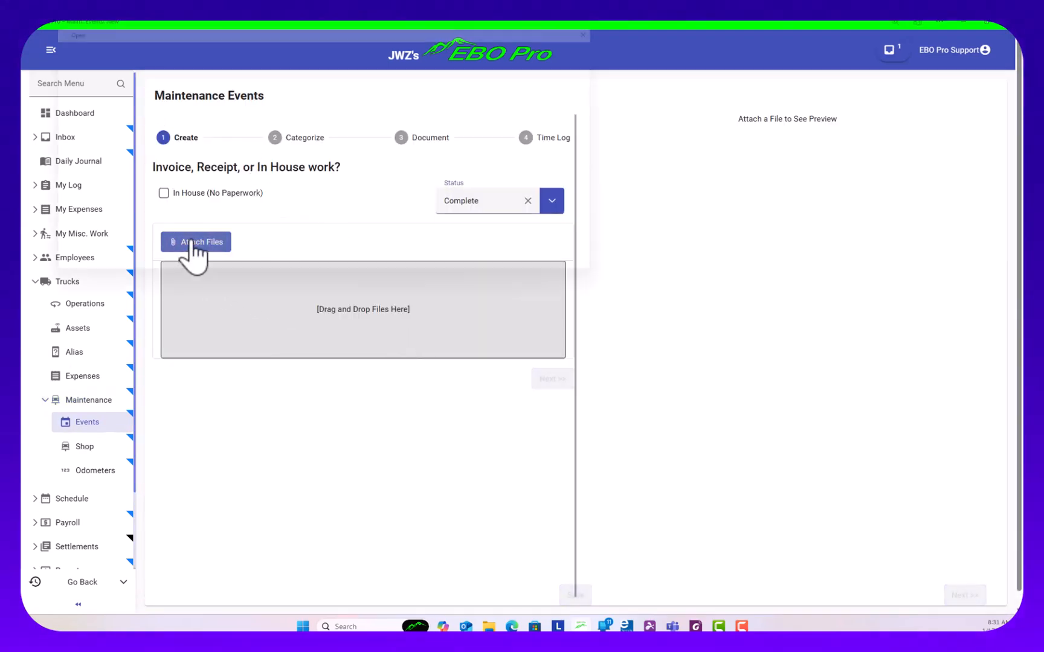
drag(256, 23, 21, 137)
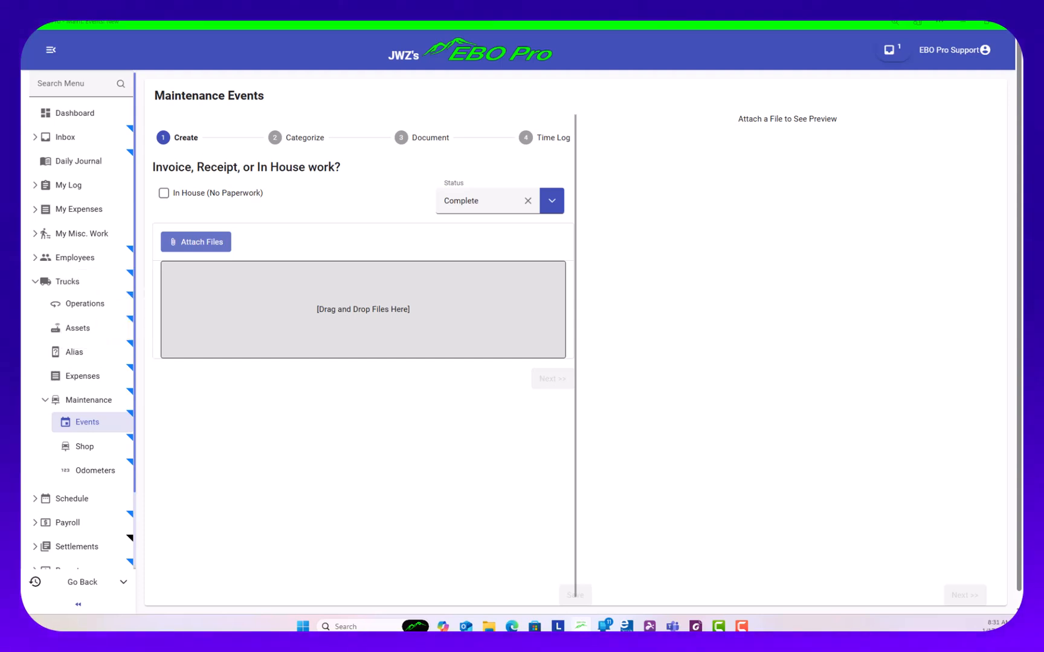
drag(24, 338, 337, 355)
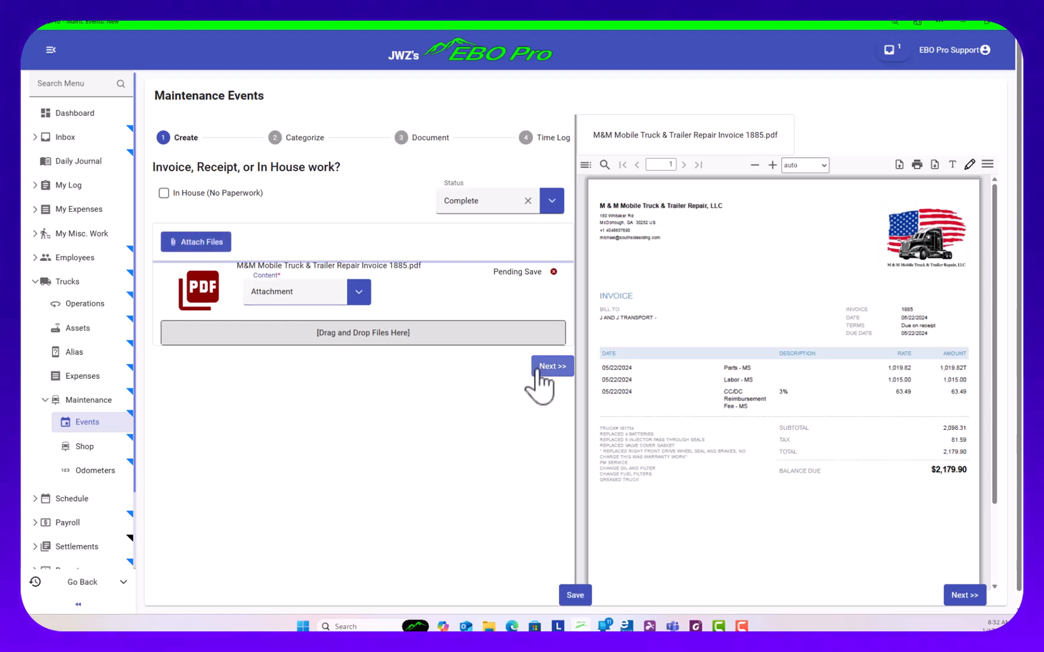
Categorize the event with maintenance date 01/02/2025 and truck JWZ-0091, found by unit number 886, and continue to the Time Log stage
click(547, 367)
click(274, 183)
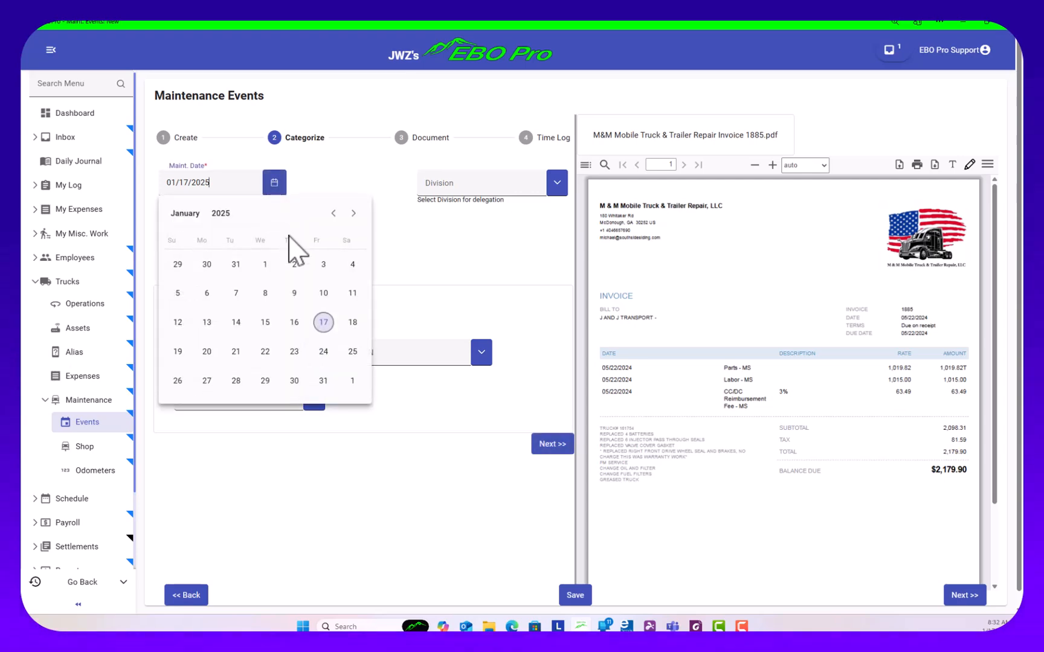
click(294, 264)
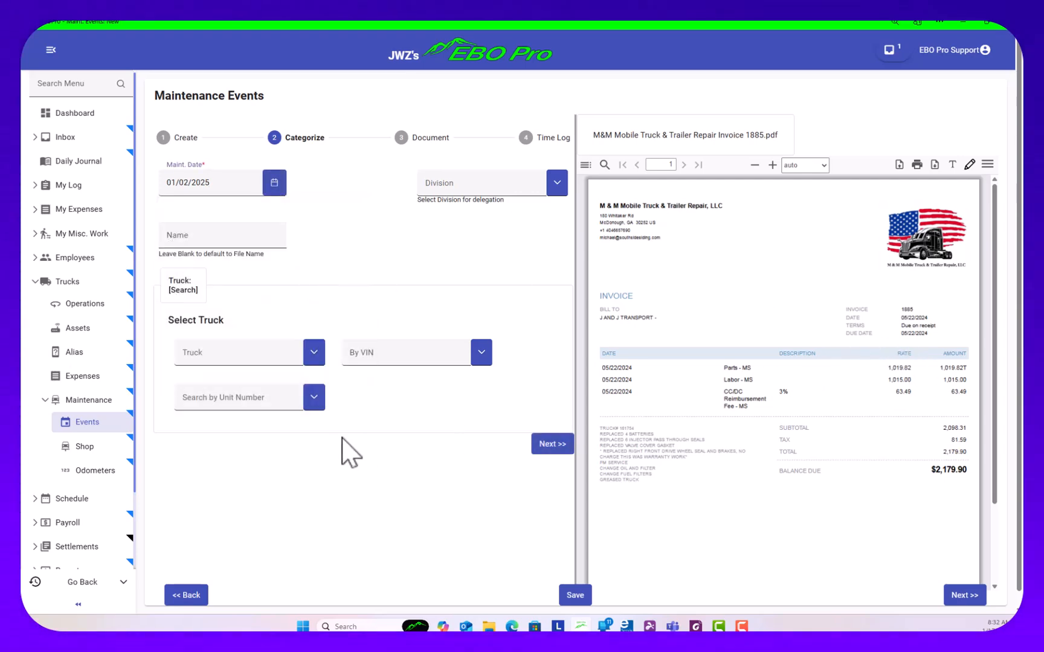
click(237, 403)
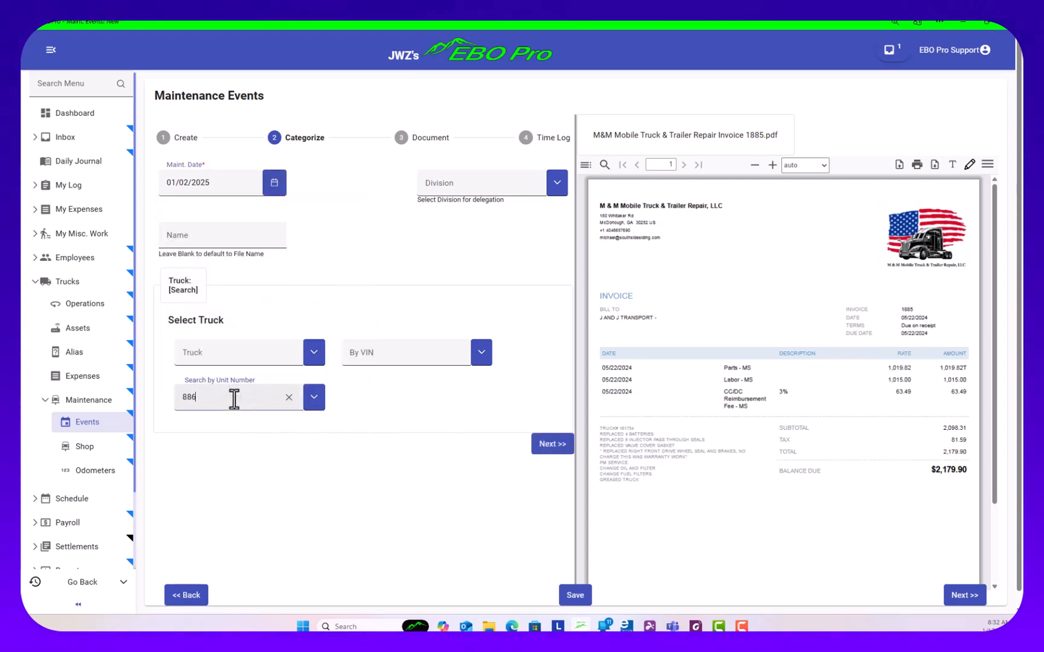
click(223, 425)
click(551, 446)
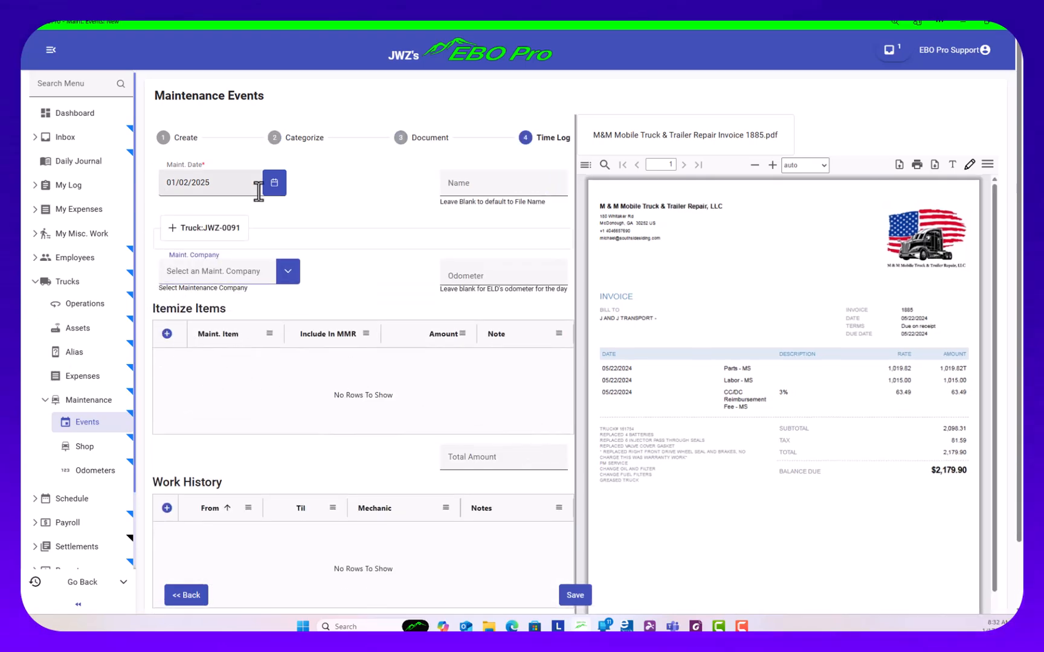
Add a Brakes item to the event's itemized items with Include In MMR enabled
click(167, 333)
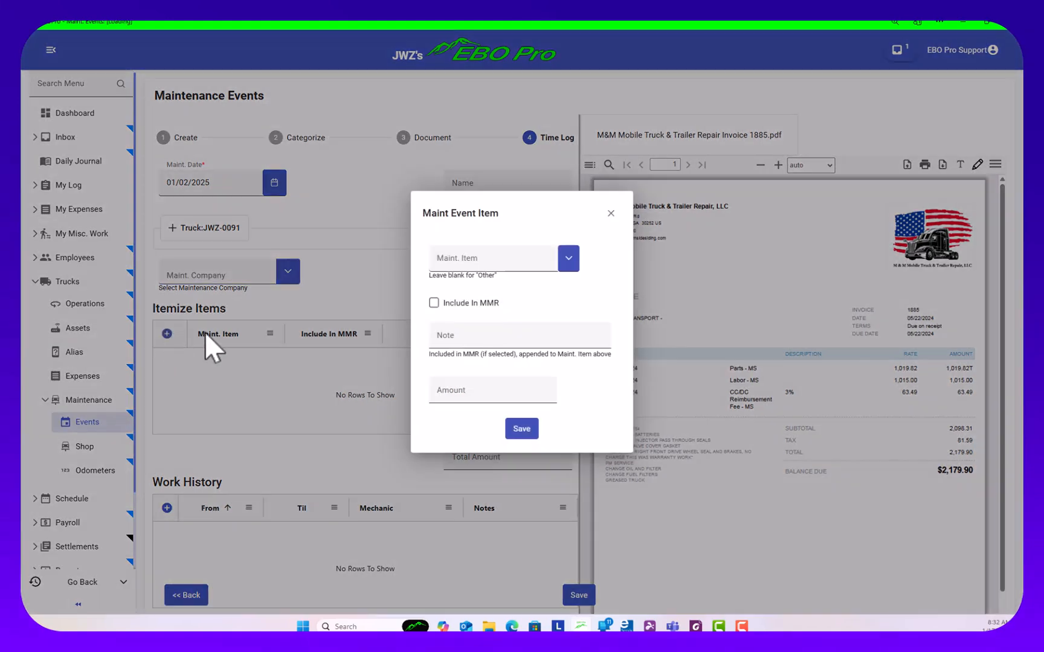
click(566, 260)
click(462, 361)
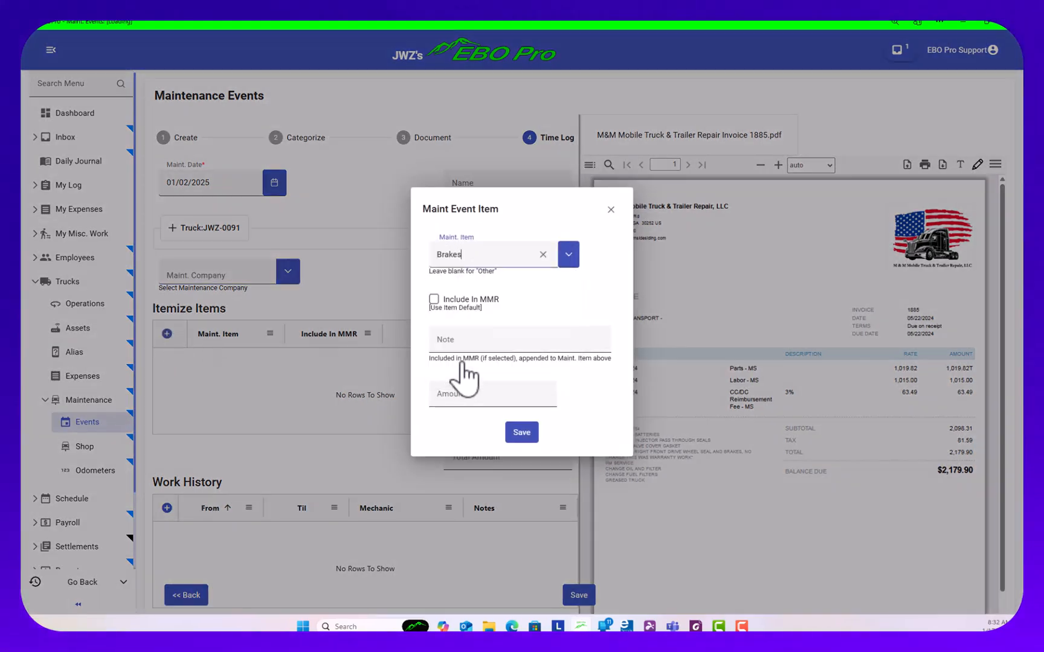
click(434, 303)
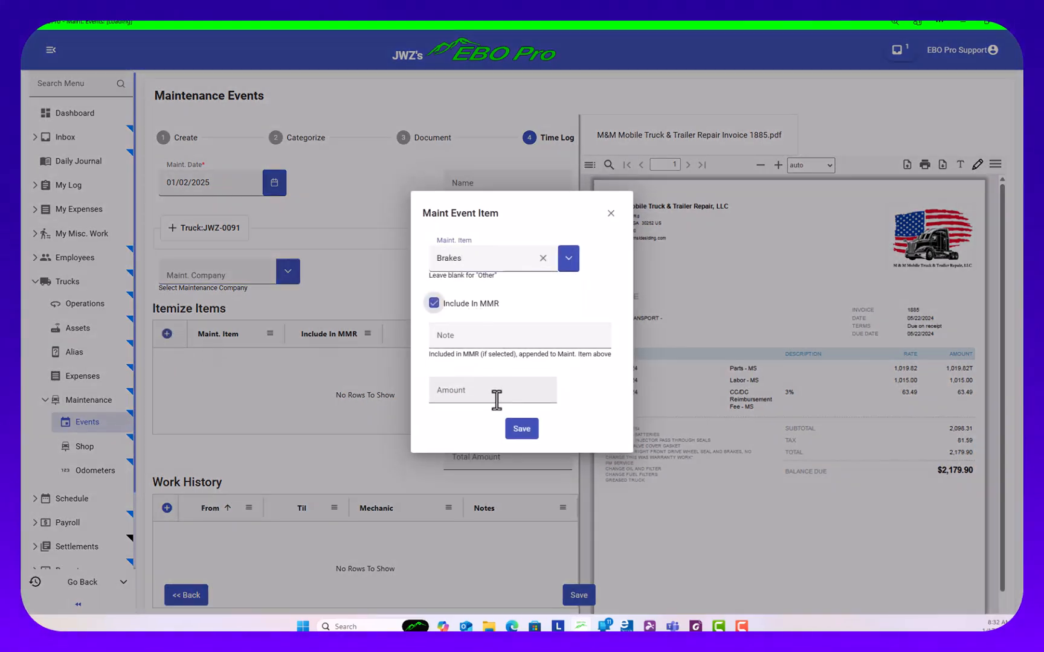
click(519, 428)
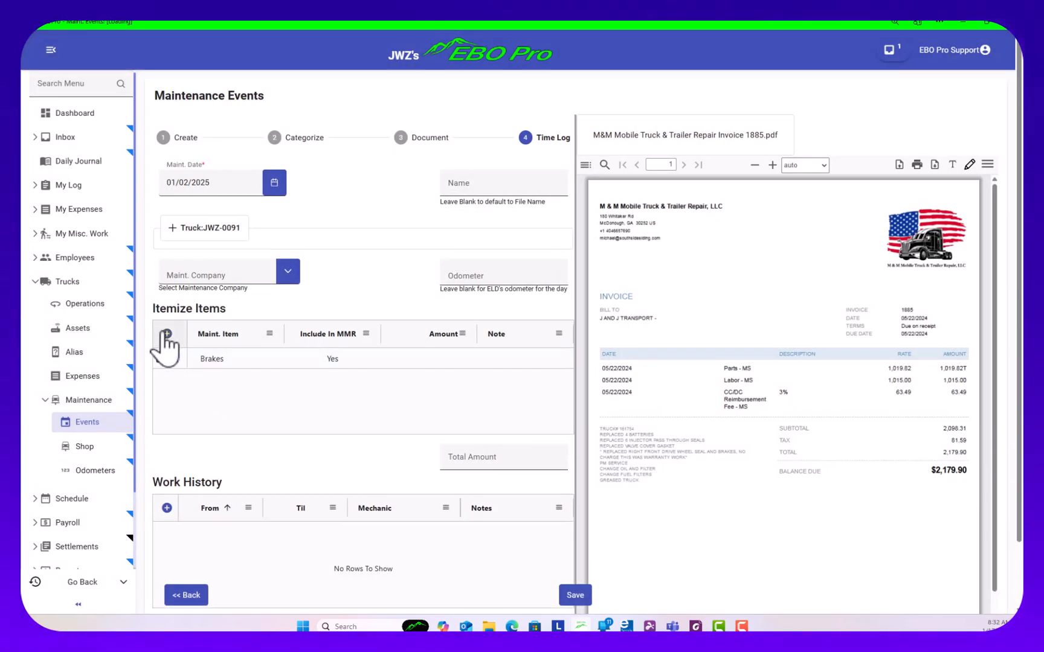
Add a Registration item with the default MMR setting, and save the event with a total amount of $2,179.90
click(167, 334)
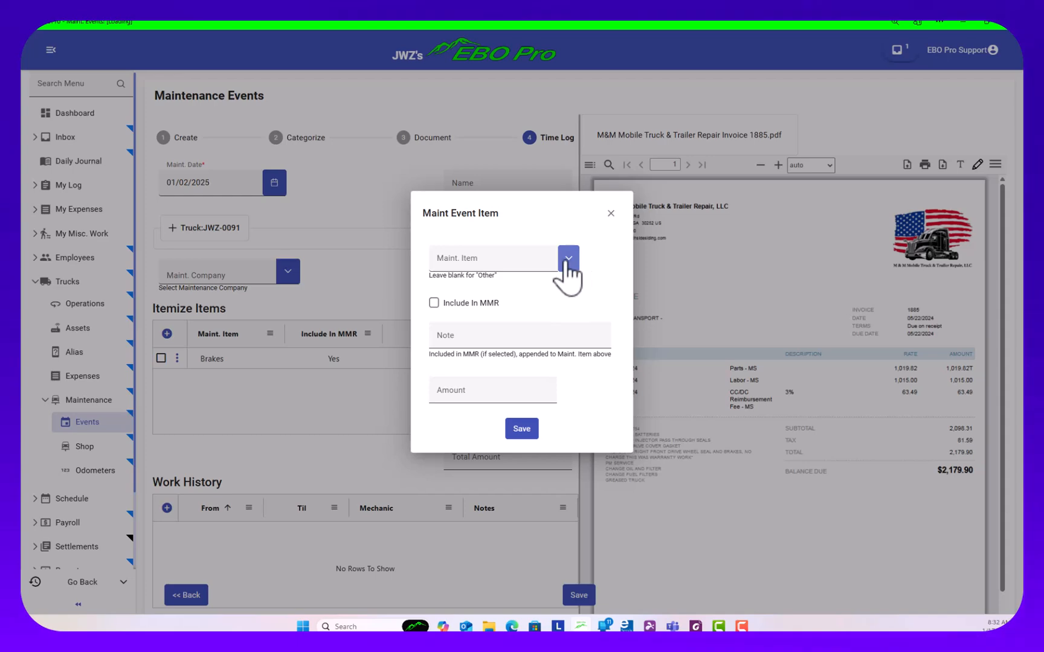
click(567, 258)
click(483, 309)
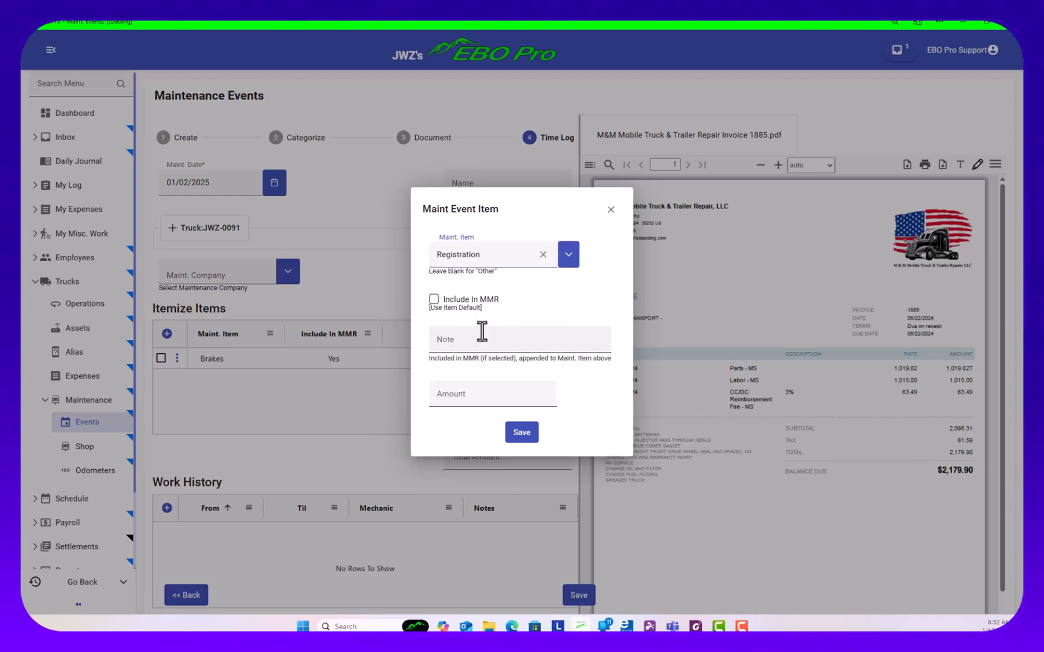
click(521, 433)
click(483, 459)
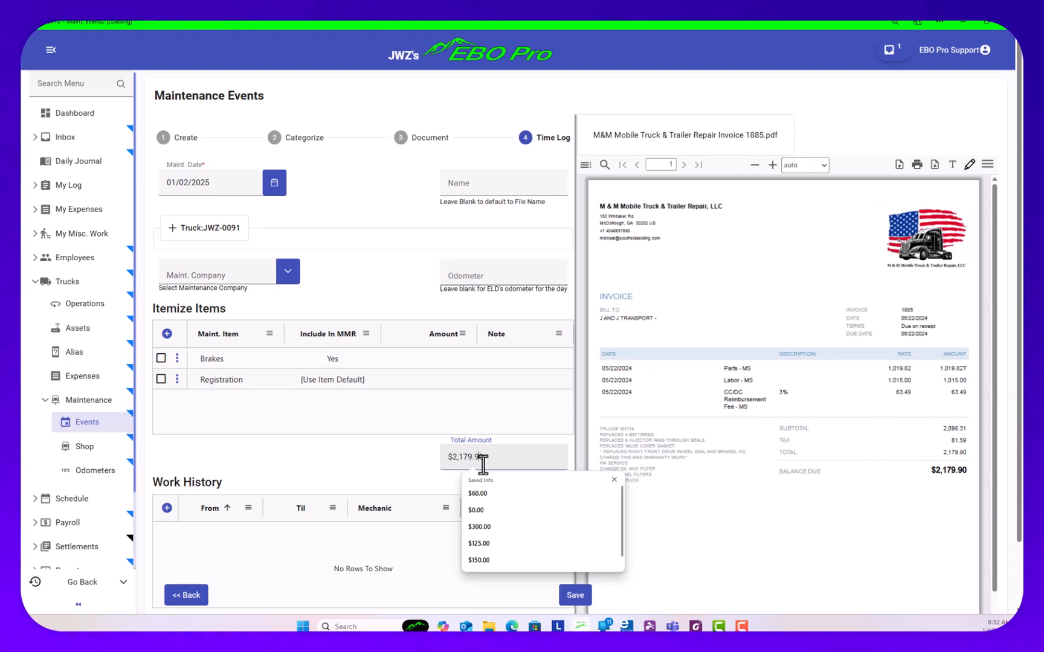
click(577, 597)
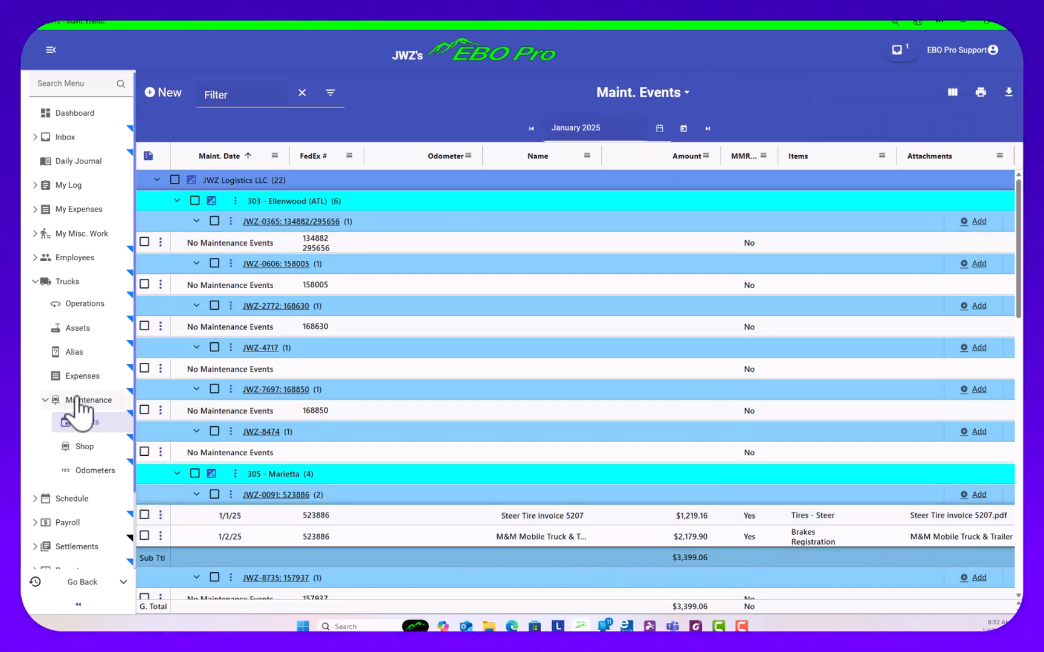
Filter the maintenance status by 886 and inspect the M&M event linked to the Registration item before returning to the overview
click(61, 402)
click(198, 94)
text(886)
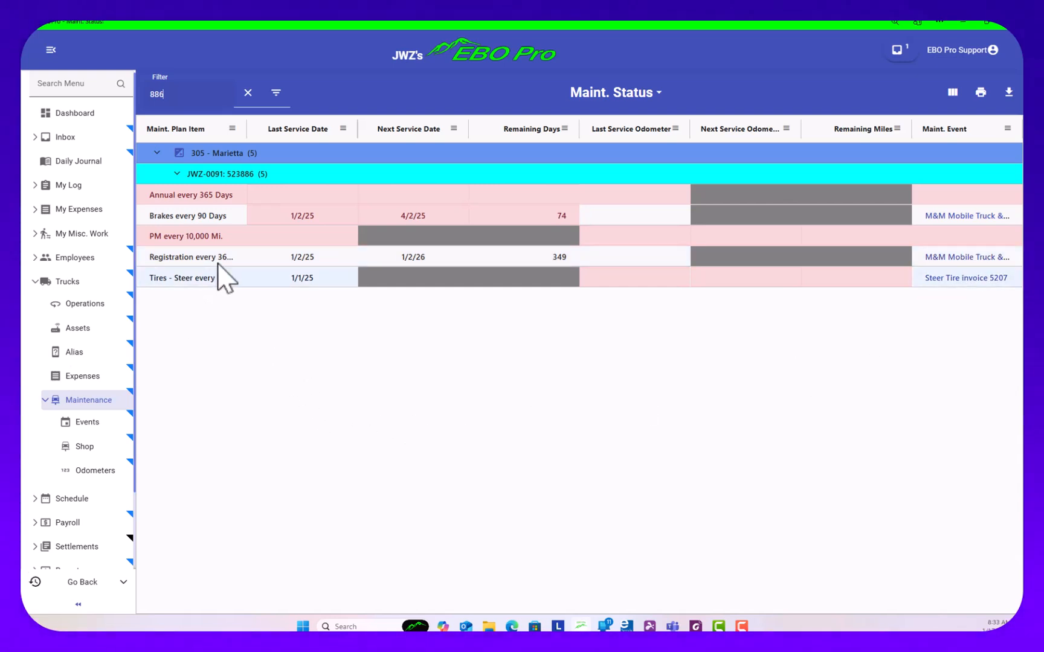
click(953, 258)
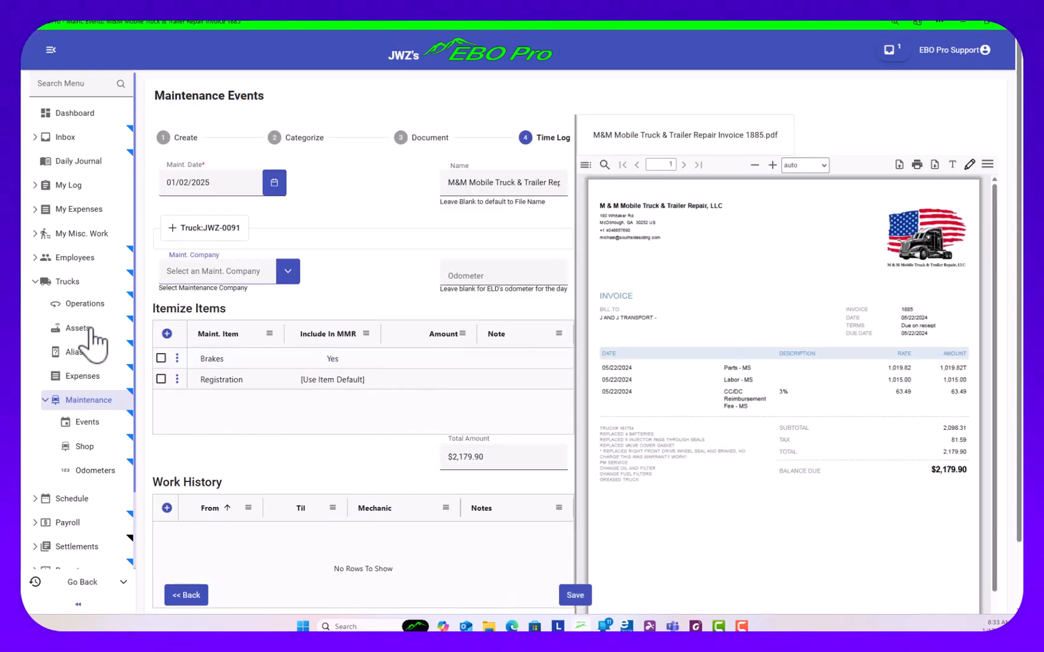
click(56, 402)
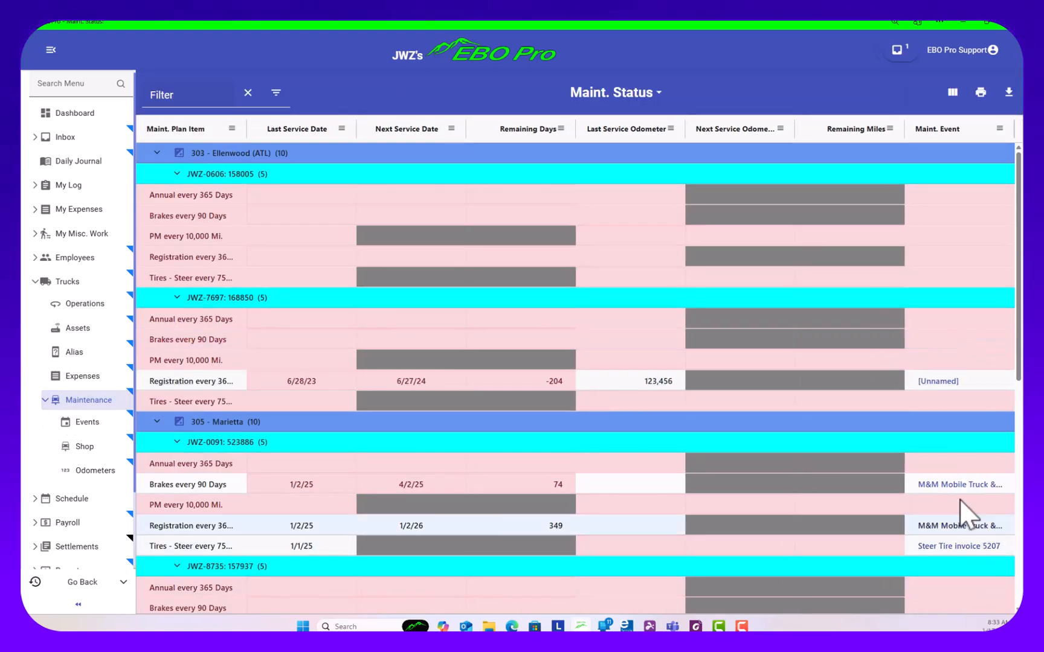
Review truck JWZ-0091's maintenance history and its M&M Mobile Truck & Trailer Repair event, returning to the truck list
click(68, 283)
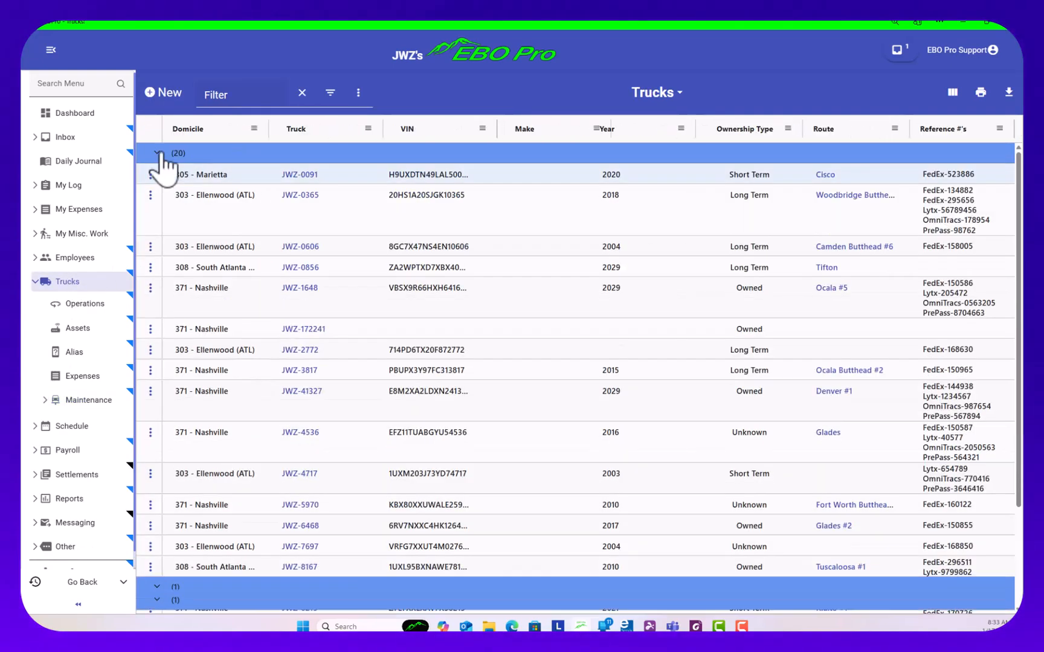
click(290, 175)
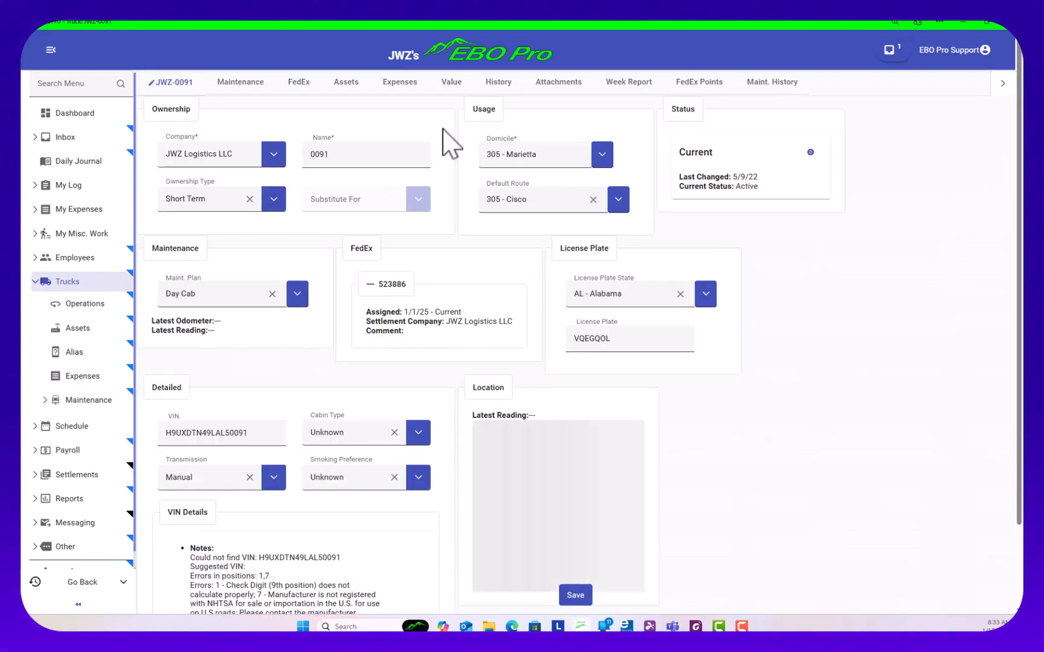
click(781, 84)
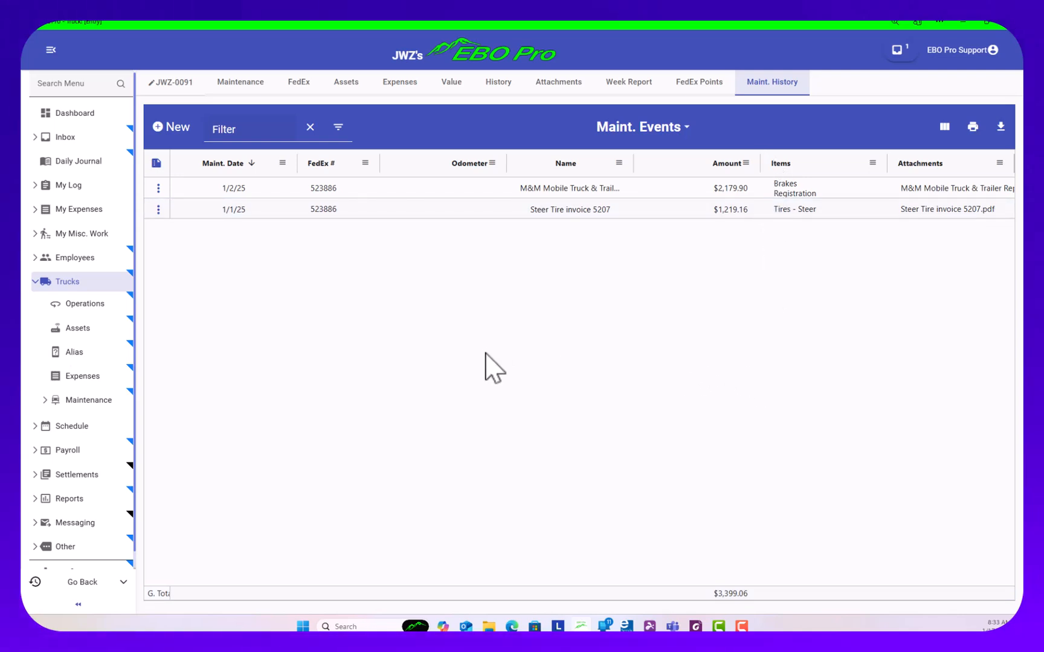
double_click(920, 192)
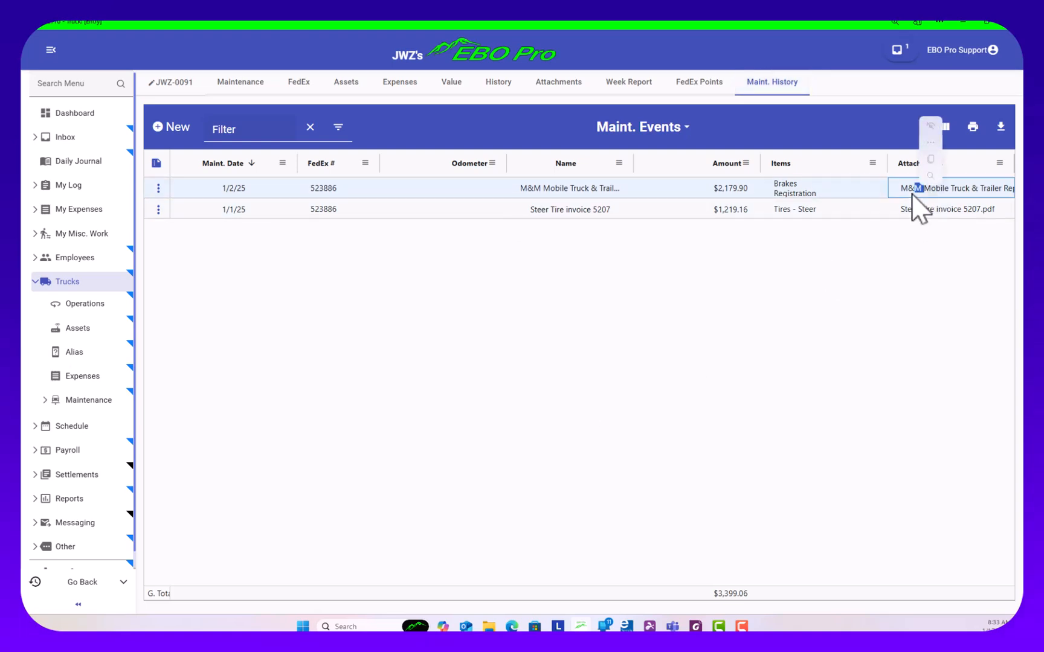
click(51, 282)
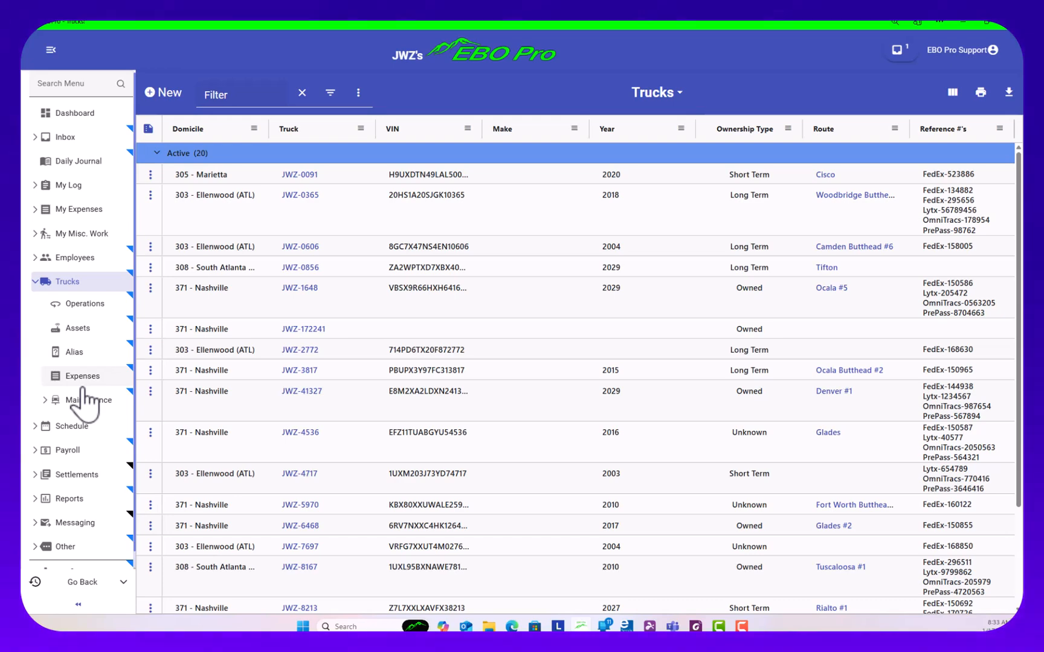
Examine the unfiltered maintenance status overview for last and next service dates and remaining days across all trucks
click(68, 402)
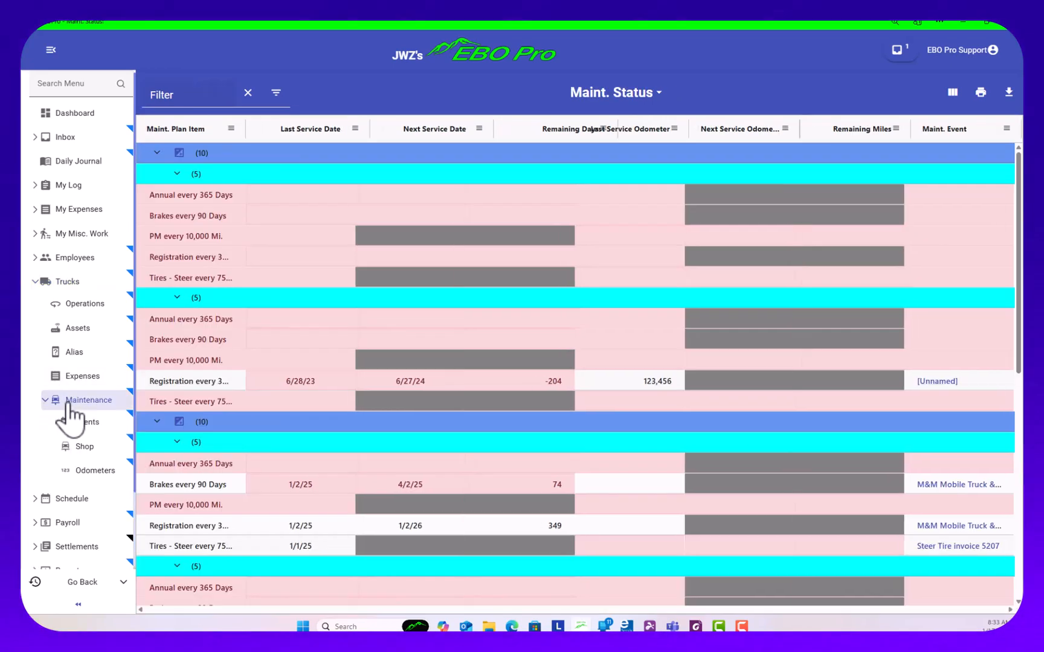
scroll(653, 423, down, 3)
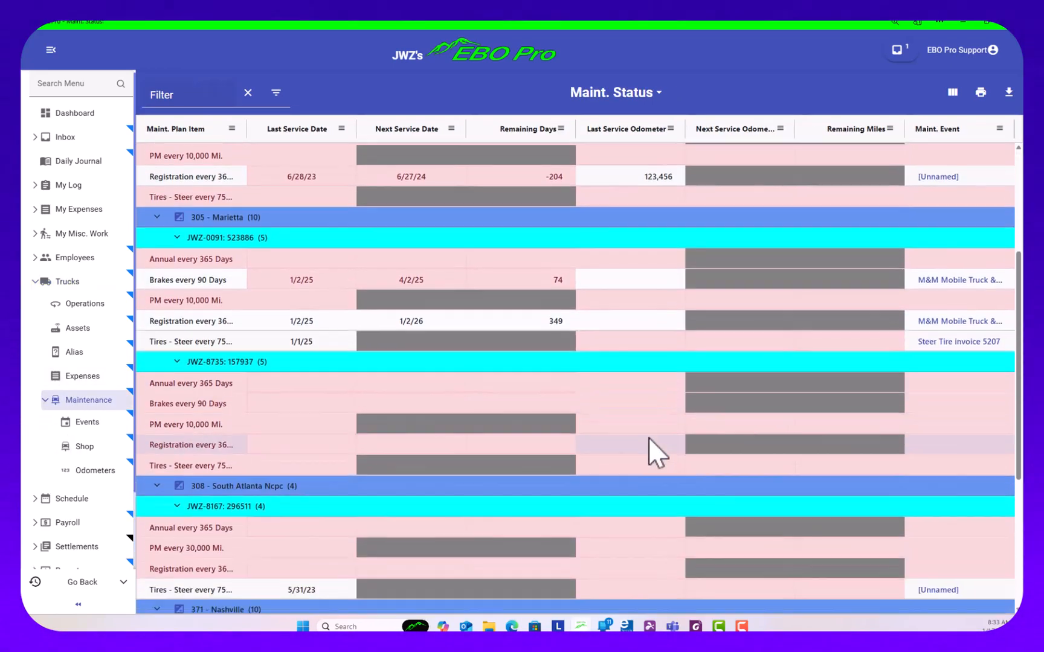
scroll(648, 438, down, 4)
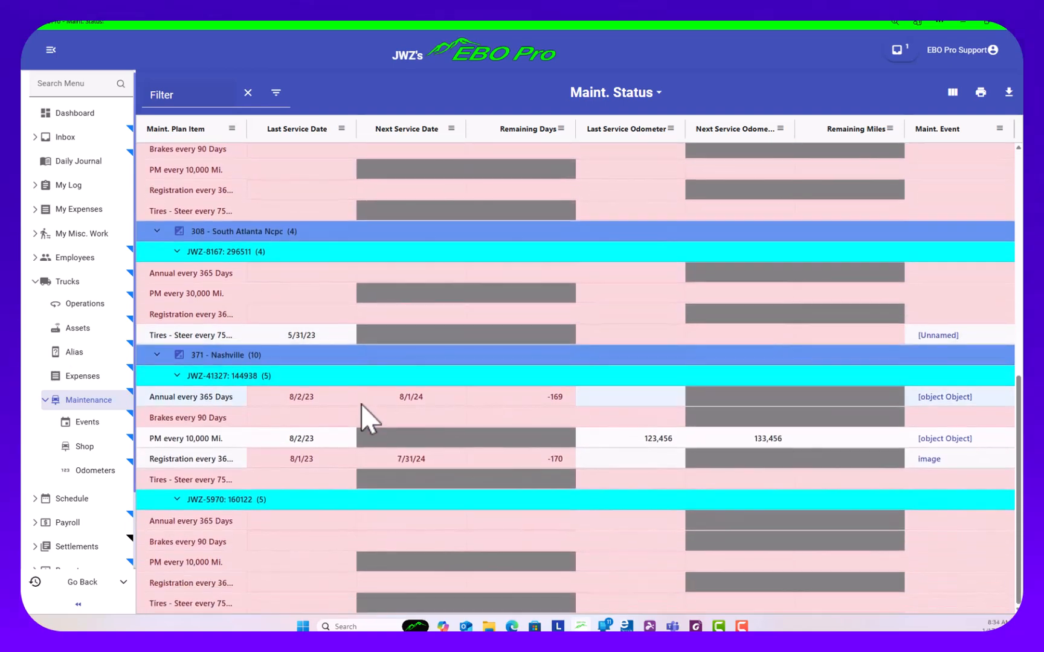
scroll(373, 423, up, 8)
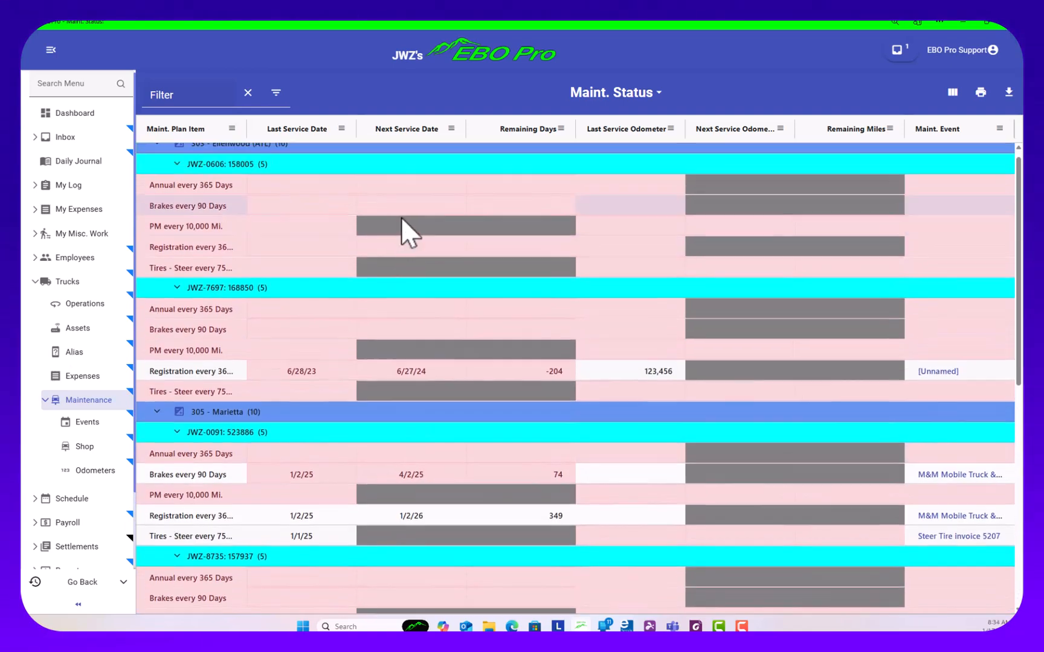
scroll(595, 381, down, 3)
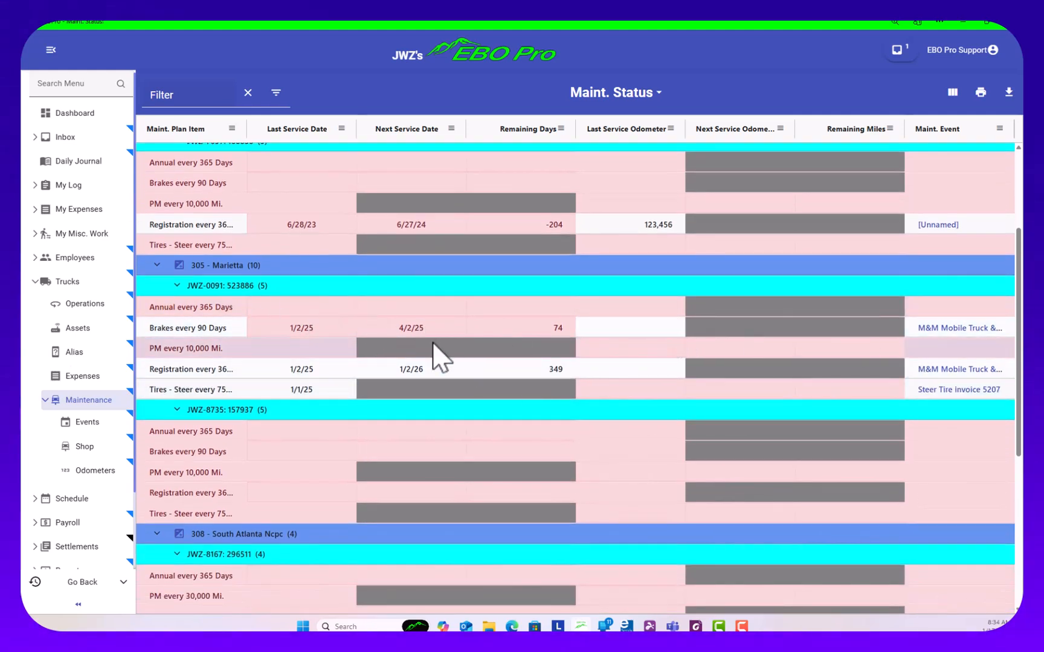
scroll(258, 447, down, 1)
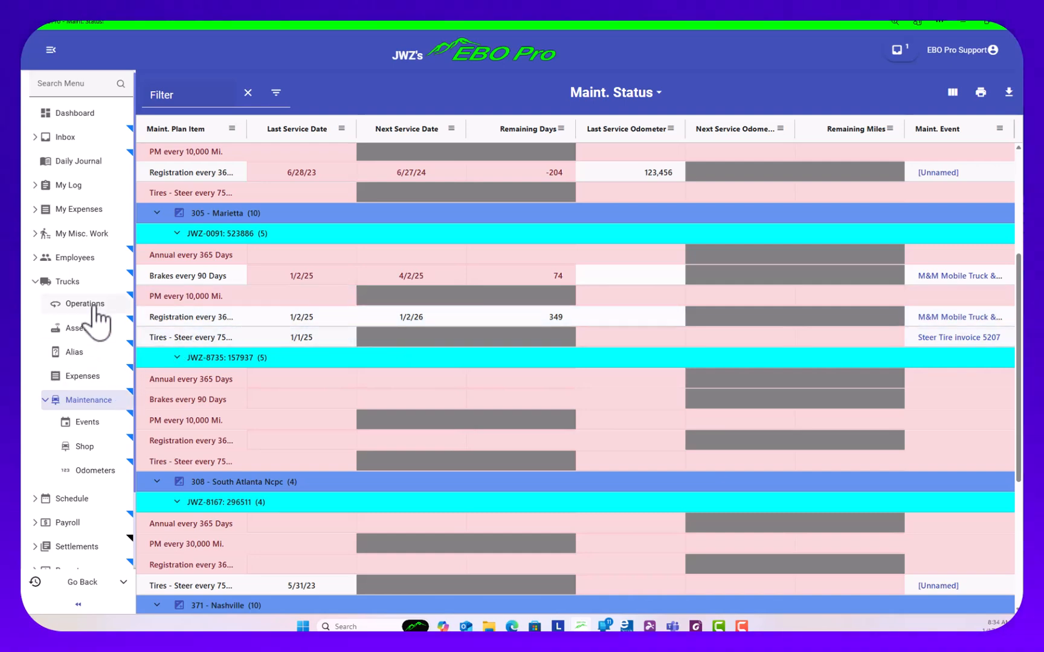
click(37, 283)
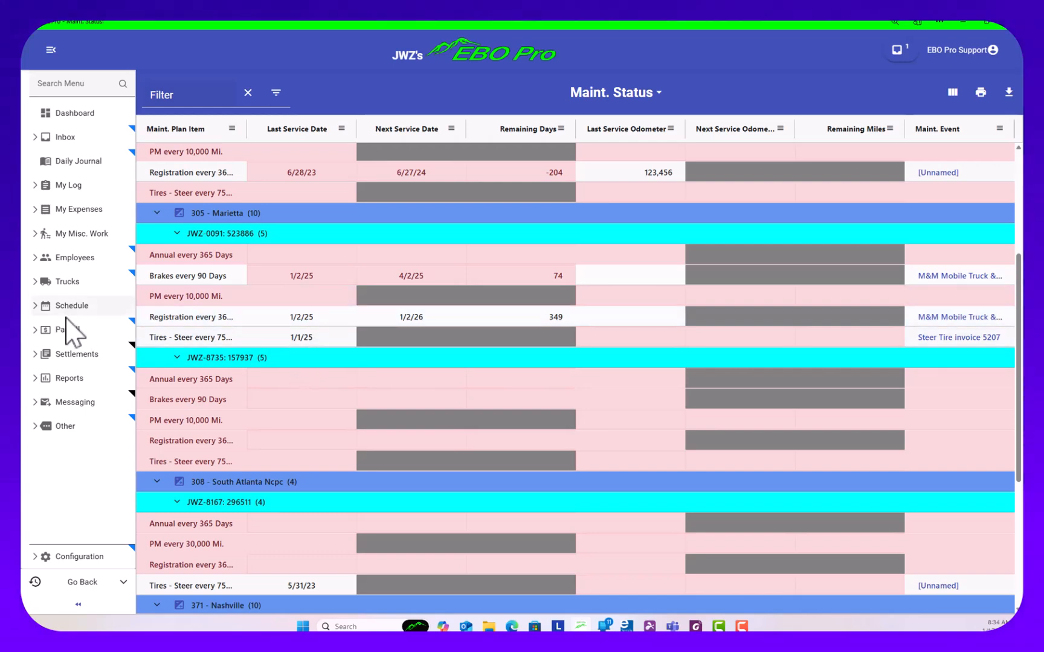
click(37, 283)
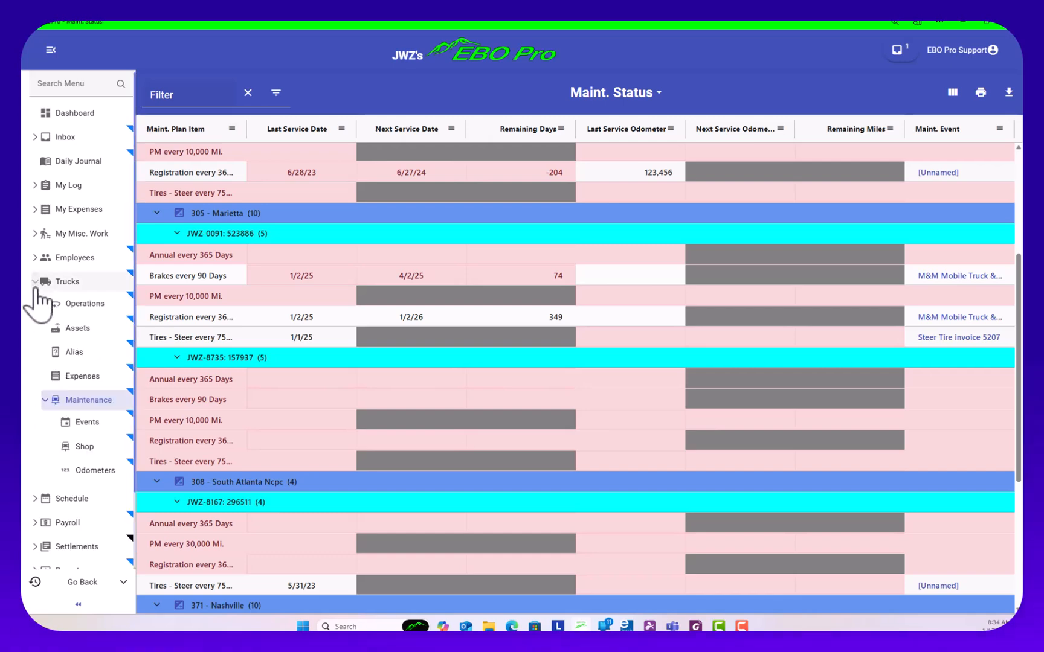
Start a new maintenance event marked In House (No Paperwork) and advance it to the Document stage
click(81, 423)
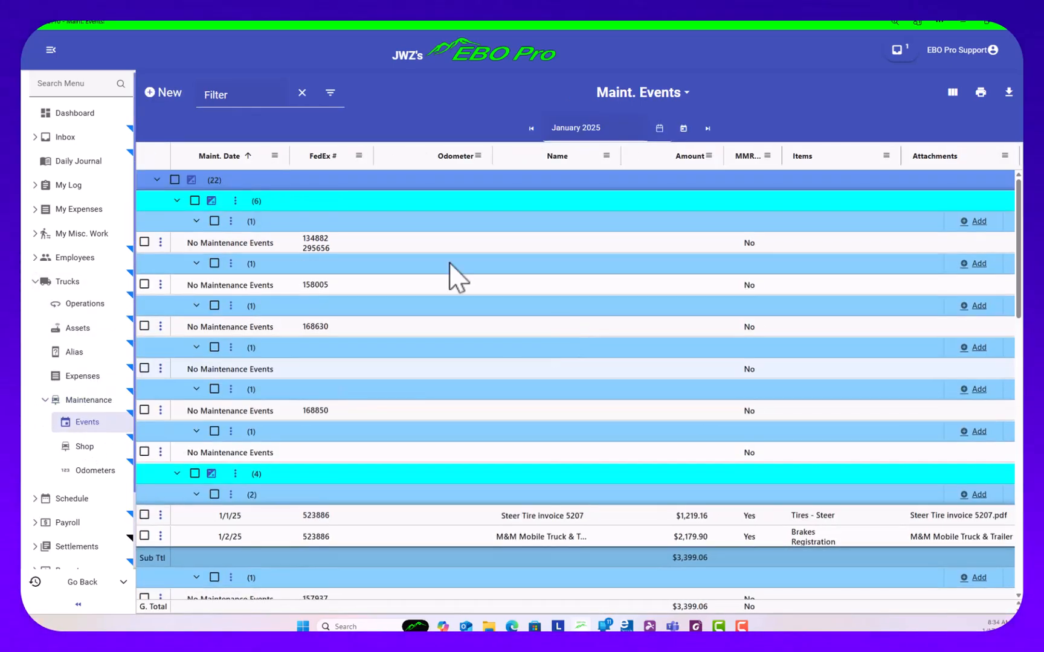
click(151, 93)
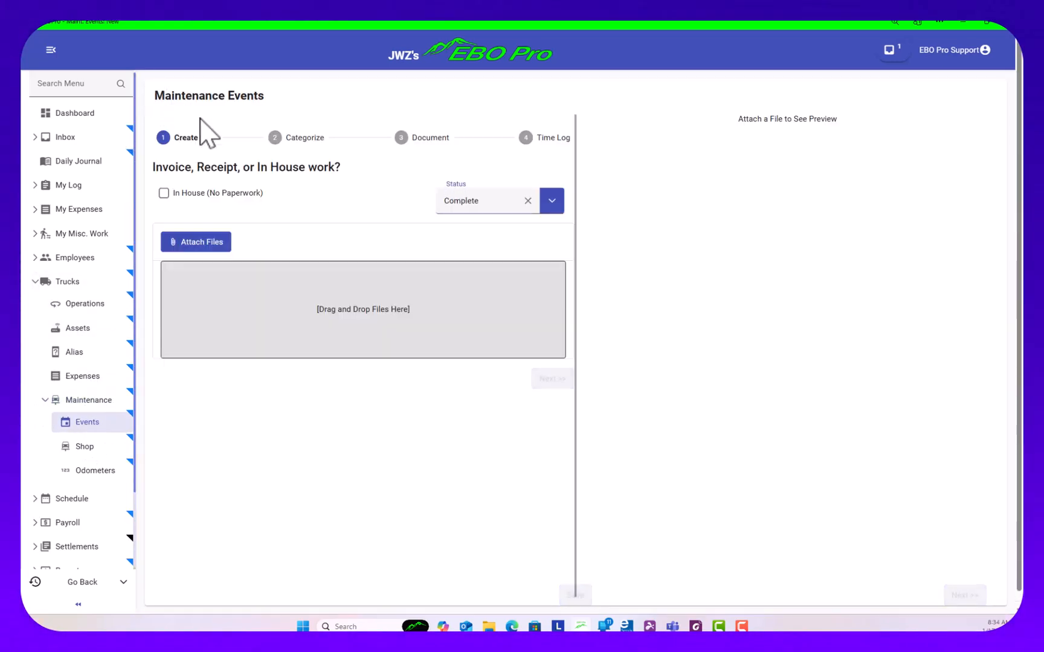
click(164, 193)
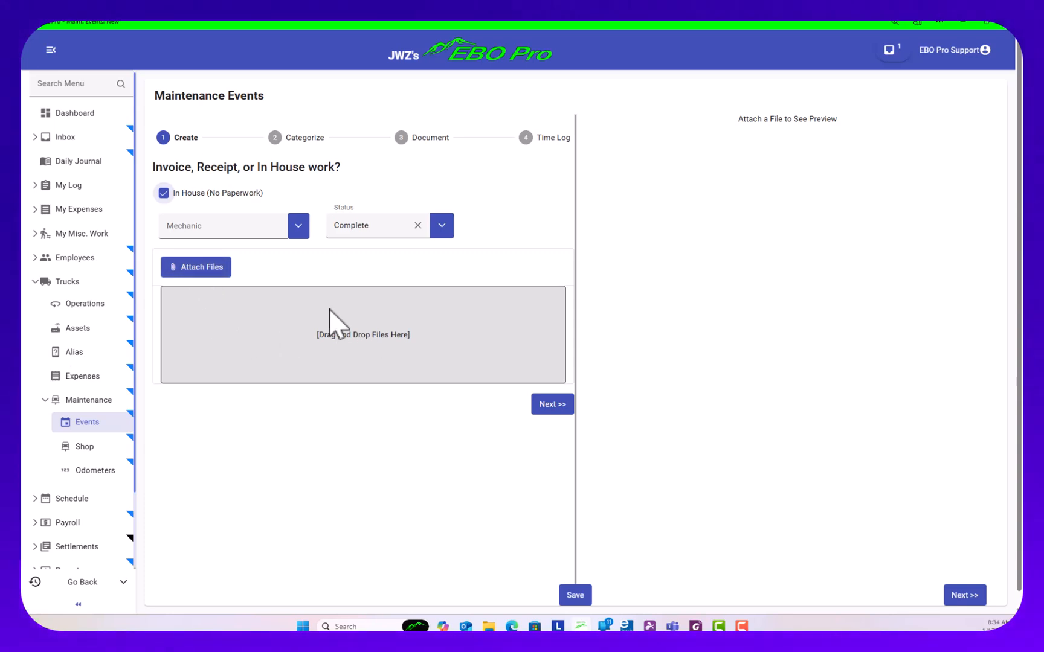
click(550, 406)
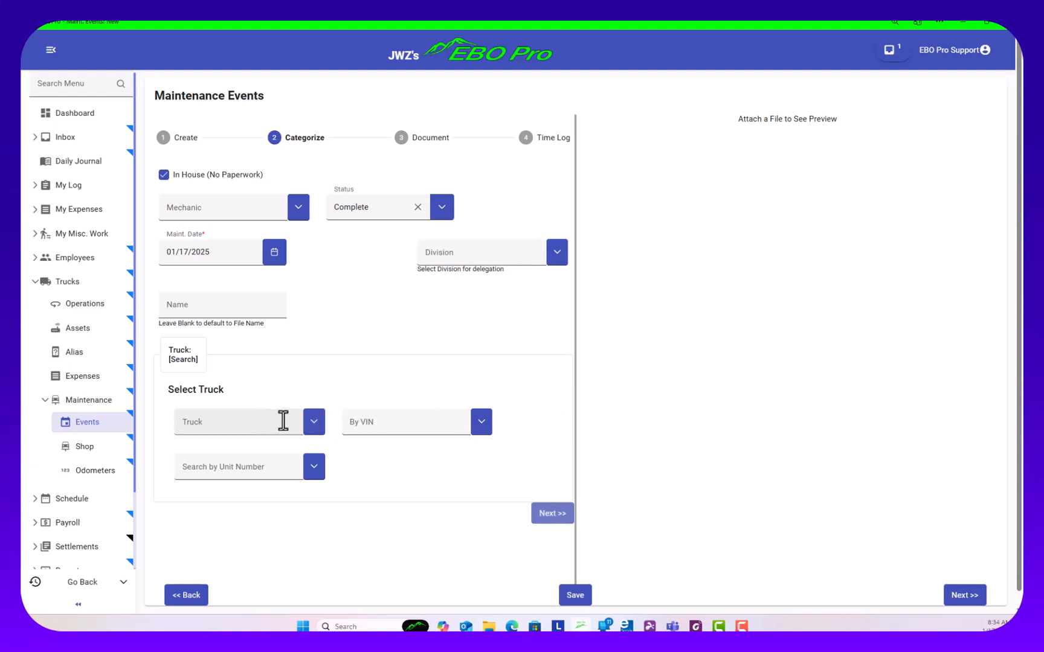
click(551, 516)
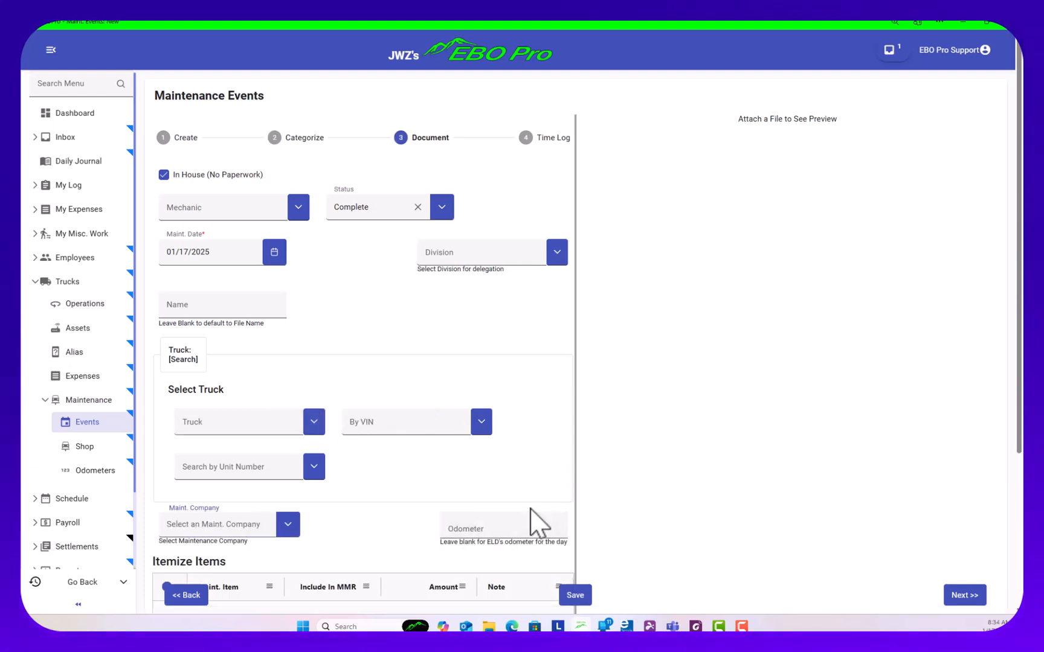
Look over the in-house event form down to its itemized items and leave it unsaved for the truck list
scroll(359, 505, down, 1)
scroll(359, 504, down, 2)
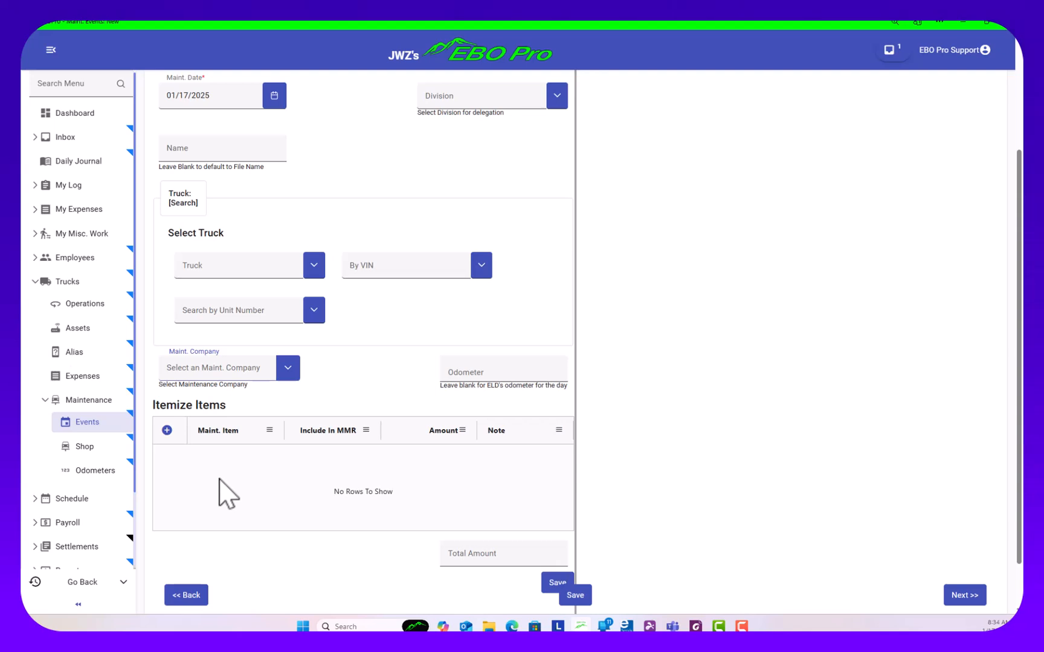
scroll(208, 474, up, 3)
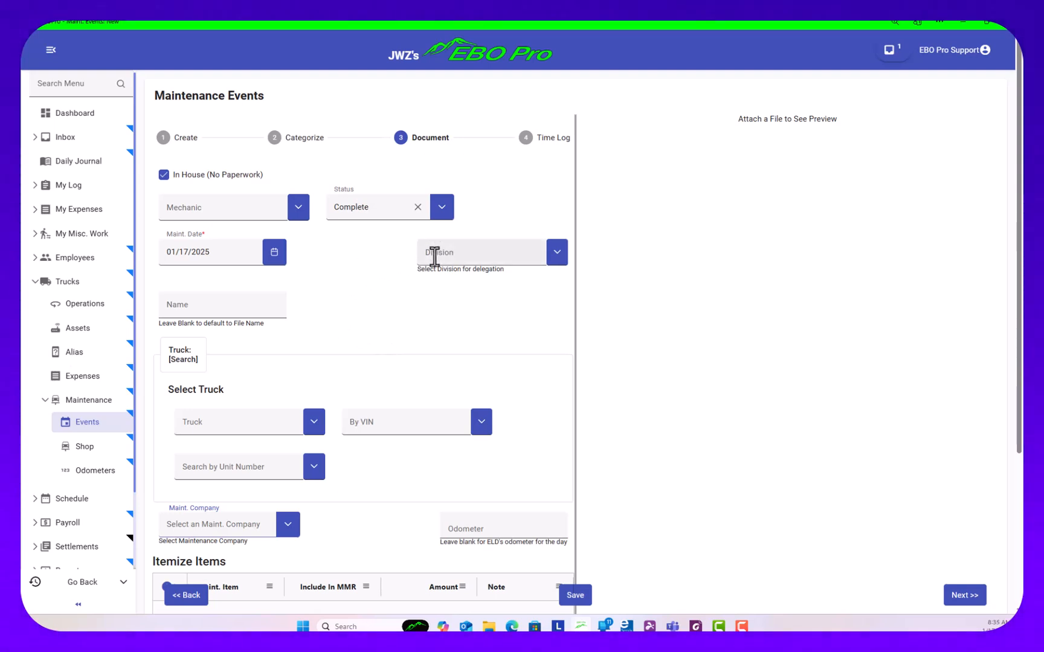
click(66, 287)
click(398, 346)
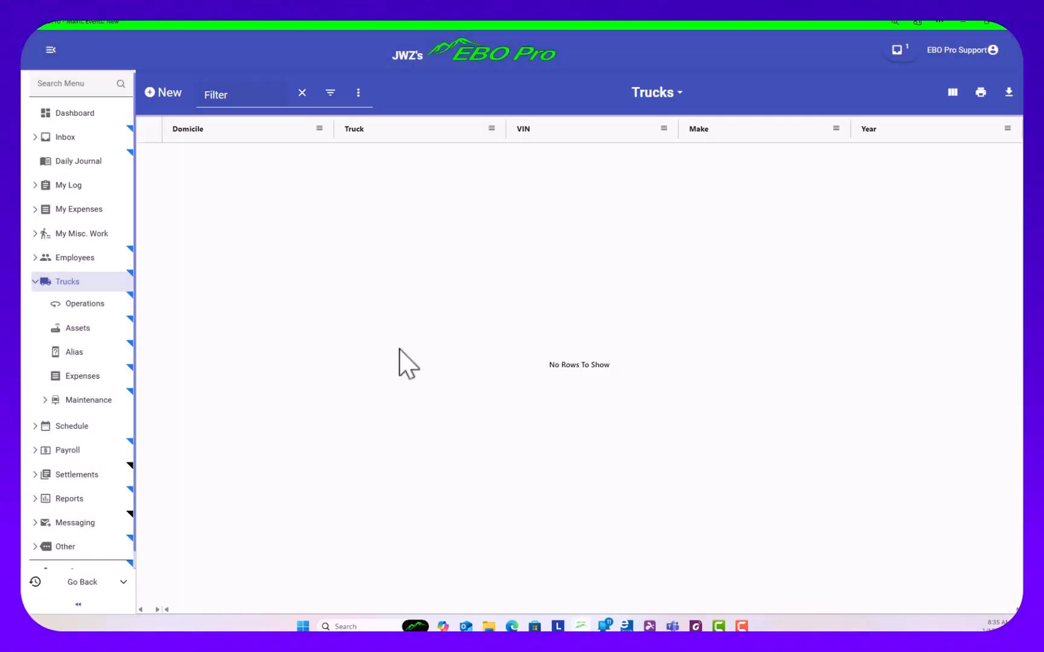